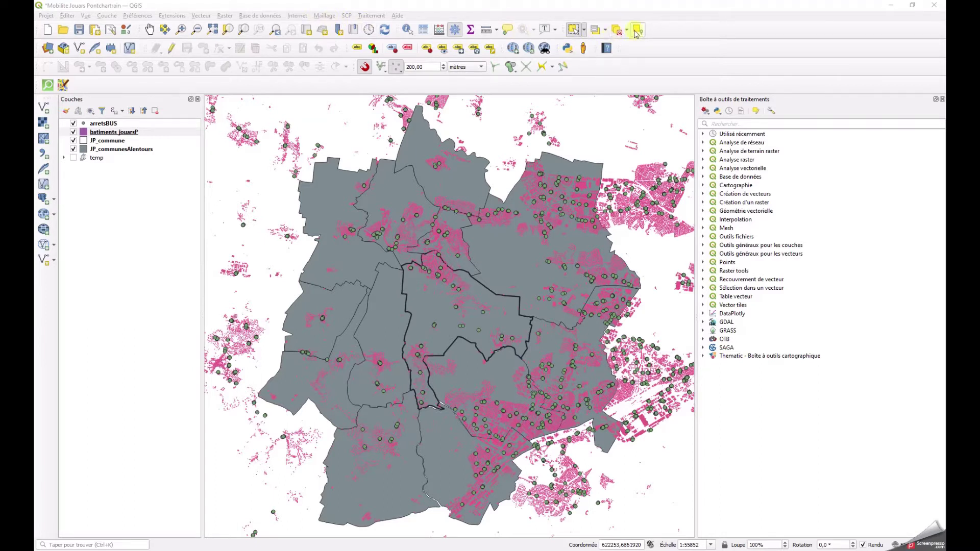
Select by location the batiments_jouarsP features that intersect JP_communesAlentours, creating a new selection
left_click(201, 16)
mouse_move(224, 80)
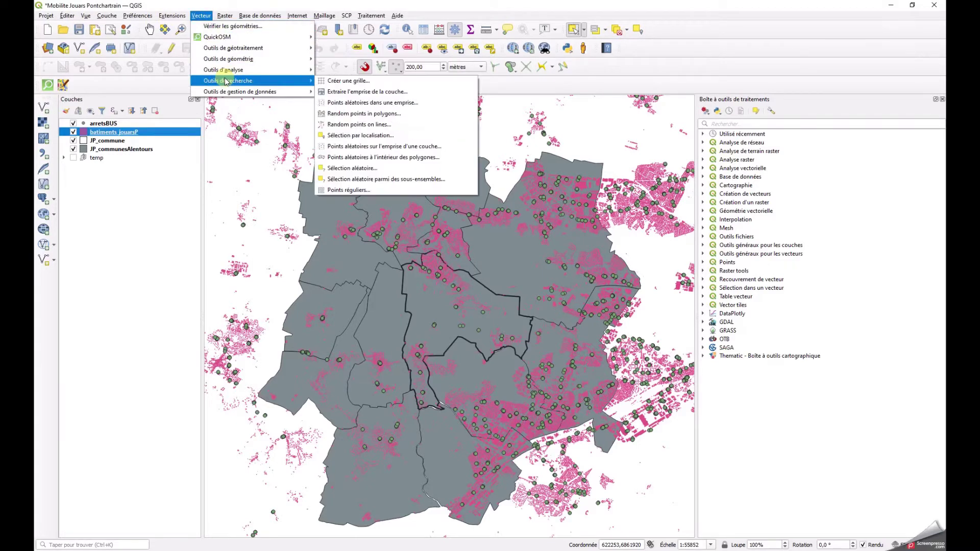
left_click(379, 136)
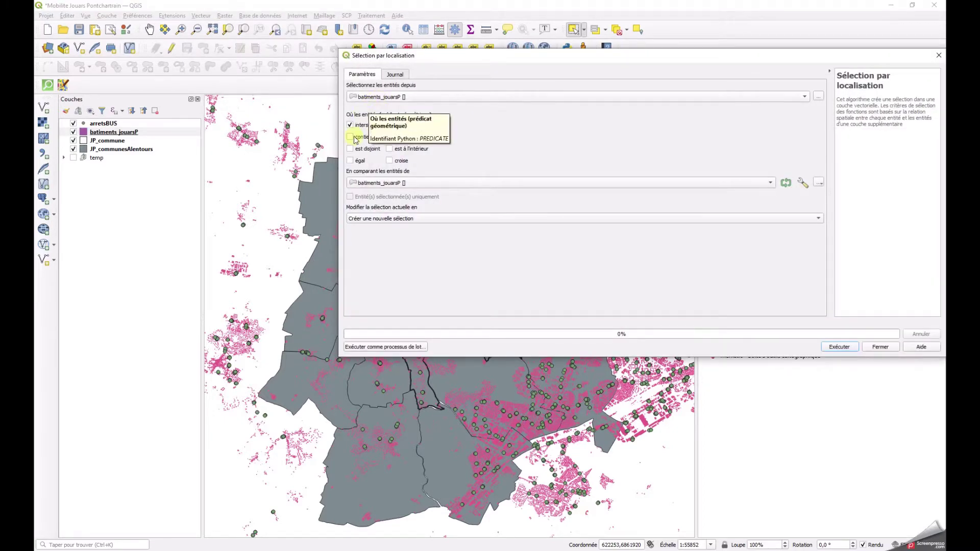
left_click(376, 185)
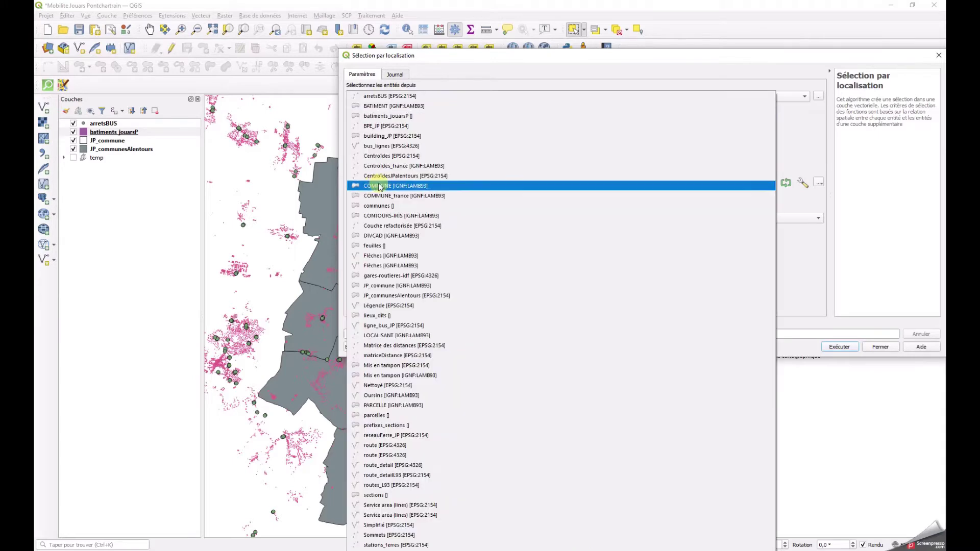
left_click(398, 298)
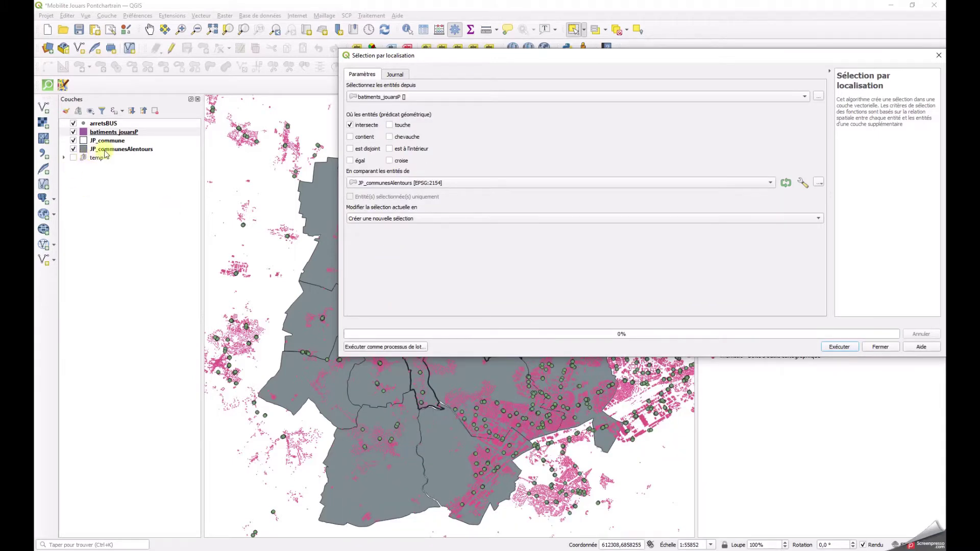
left_click(831, 346)
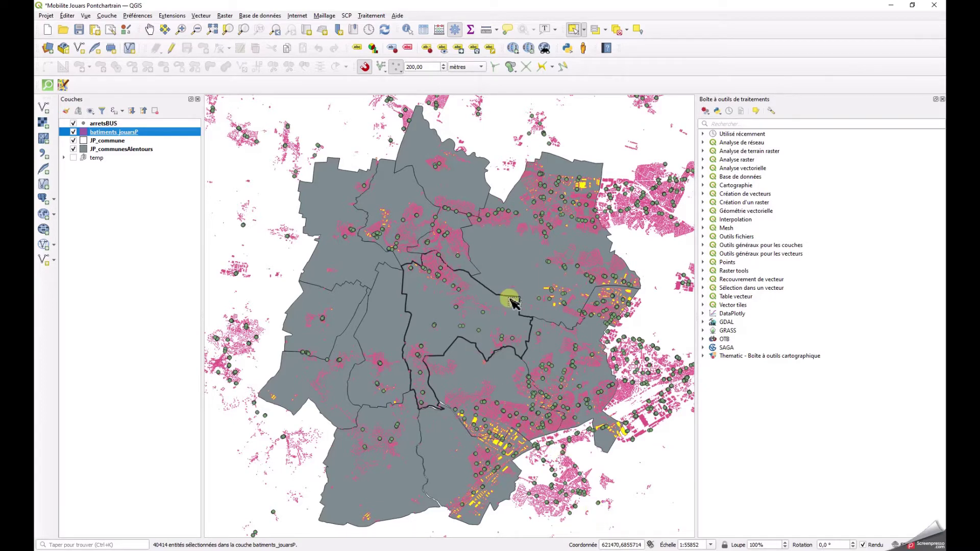
Export only the selected batiments_jouarsP features as an ESRI Shapefile named Bati_JP_environs in the Workspace folder, adding it to the map
right_click(110, 135)
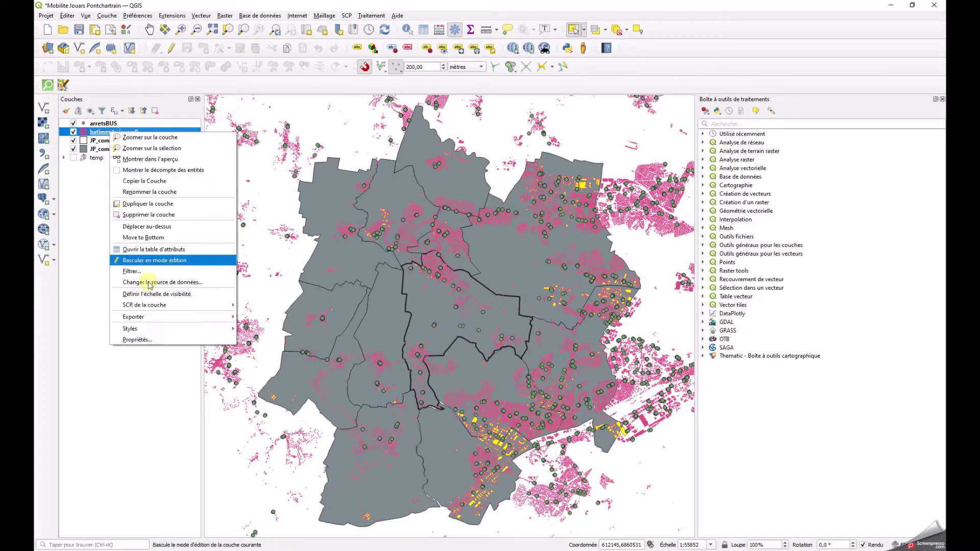
mouse_move(164, 320)
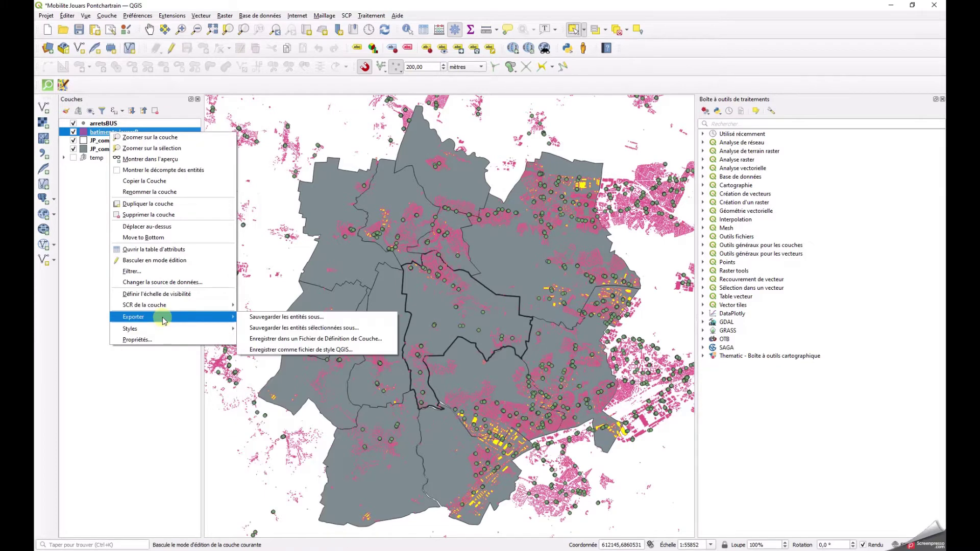
left_click(265, 330)
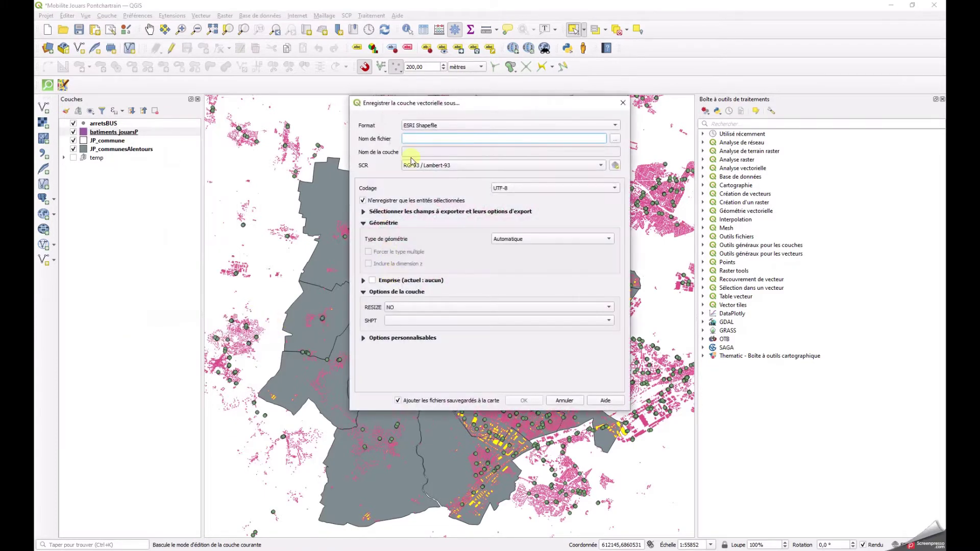
left_click(615, 138)
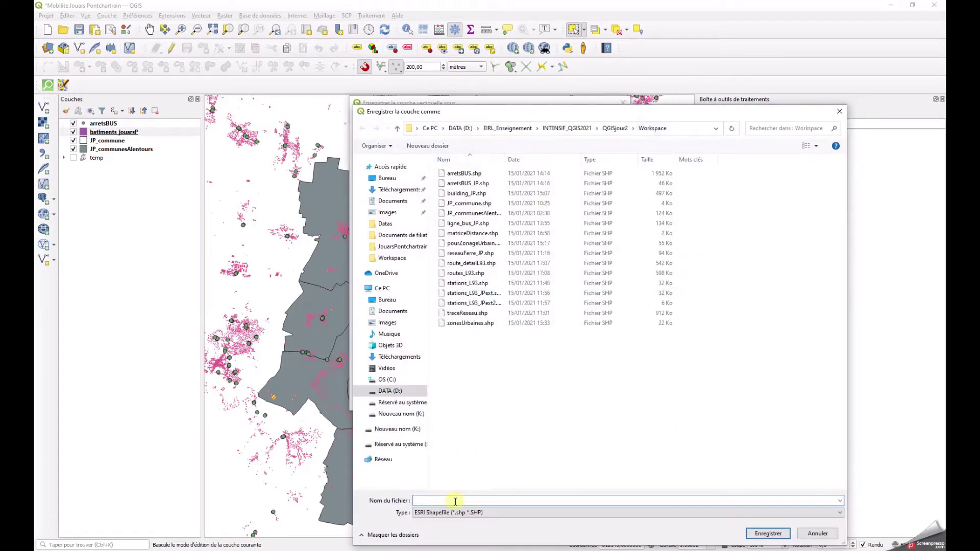
type("B")
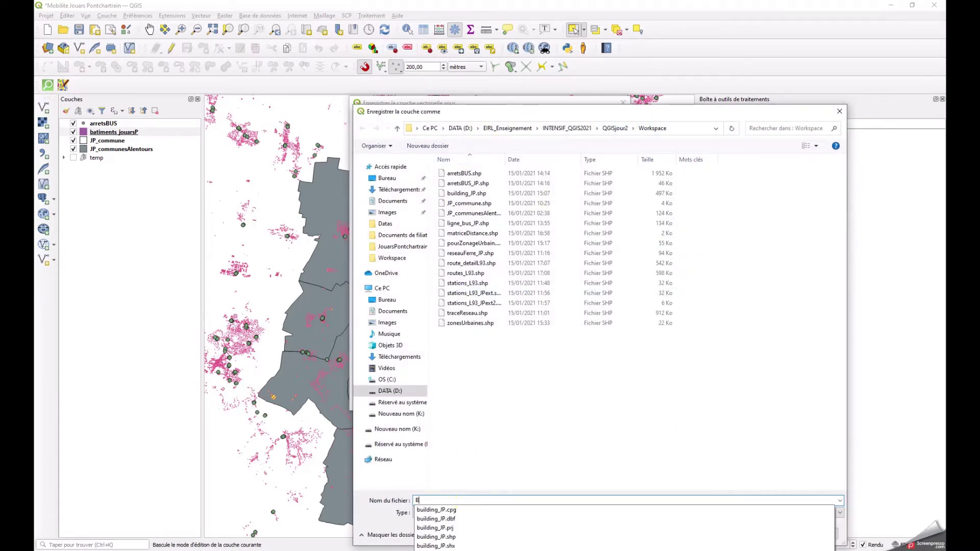
type("ati_J")
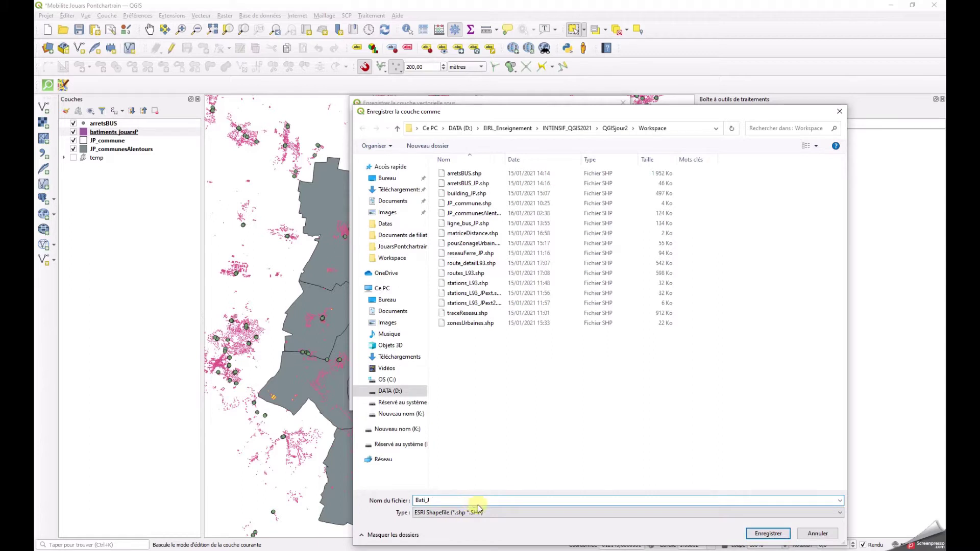
type("P_environs")
key("Return")
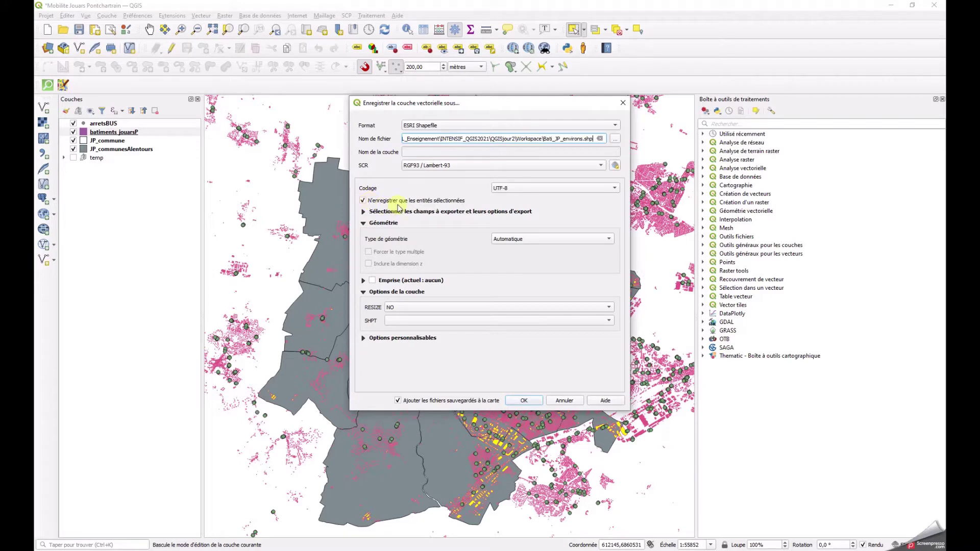
left_click(524, 401)
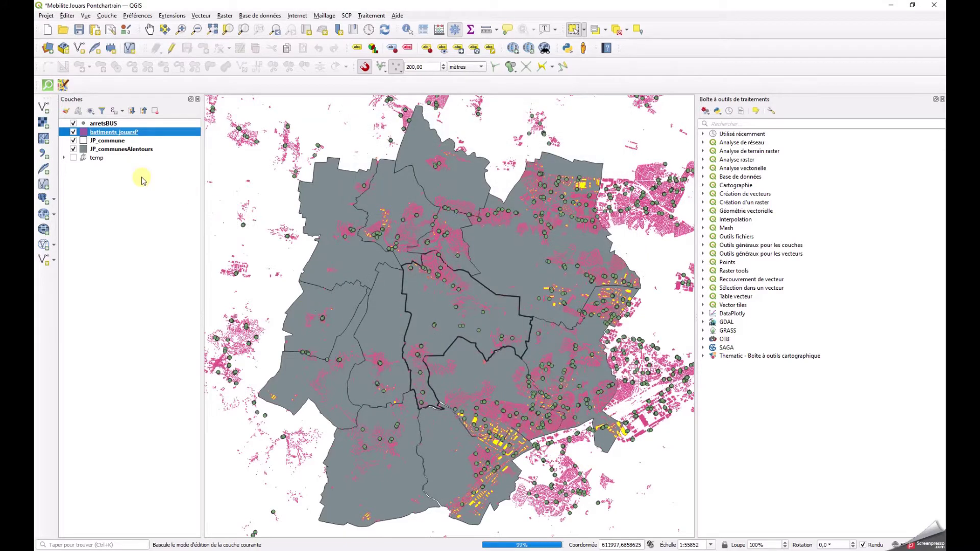
Hide the original batiments_jouarsP layer and remove it from the project
left_click(73, 140)
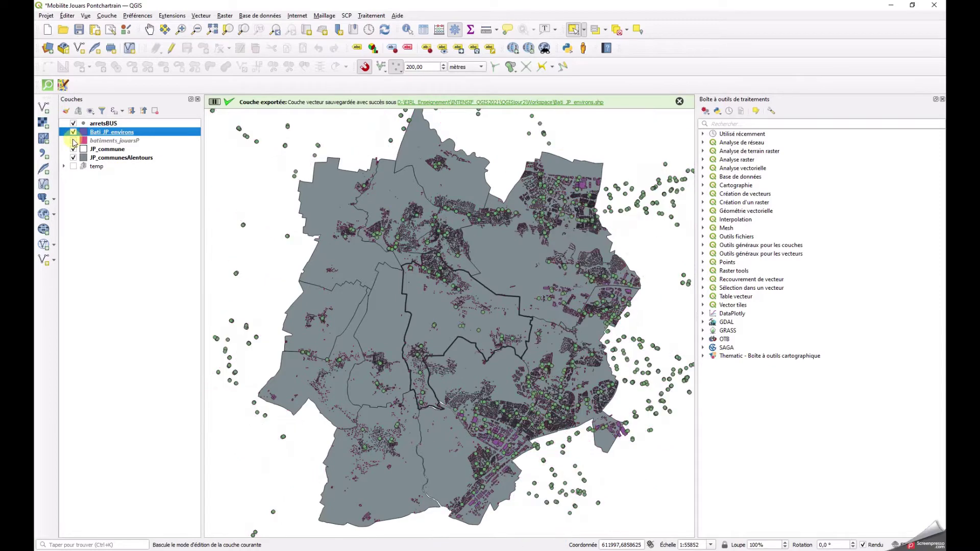
left_click(112, 140)
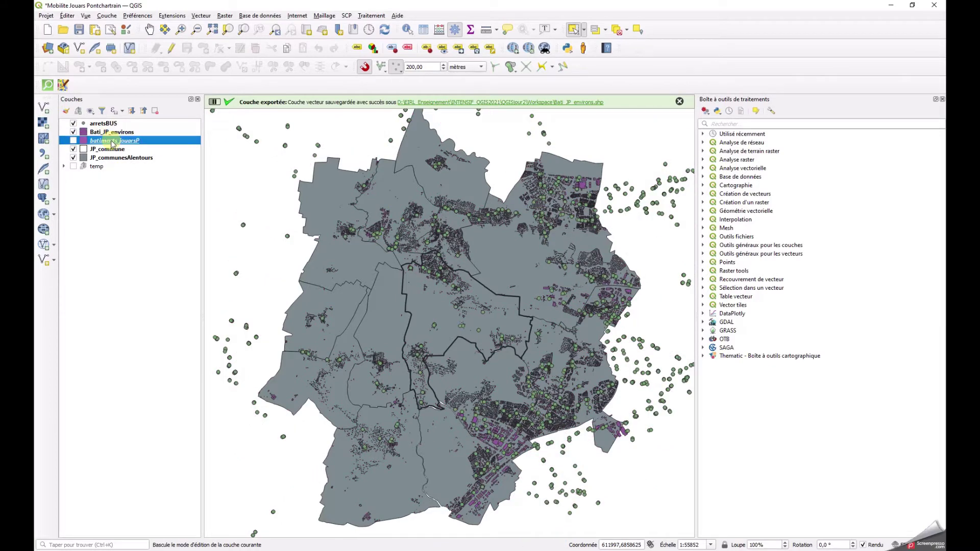
left_click(155, 112)
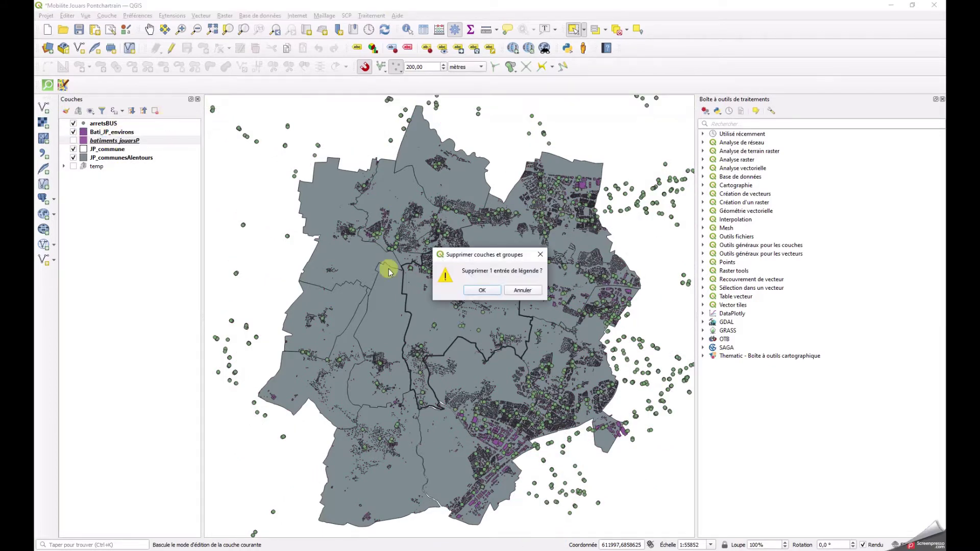
left_click(478, 295)
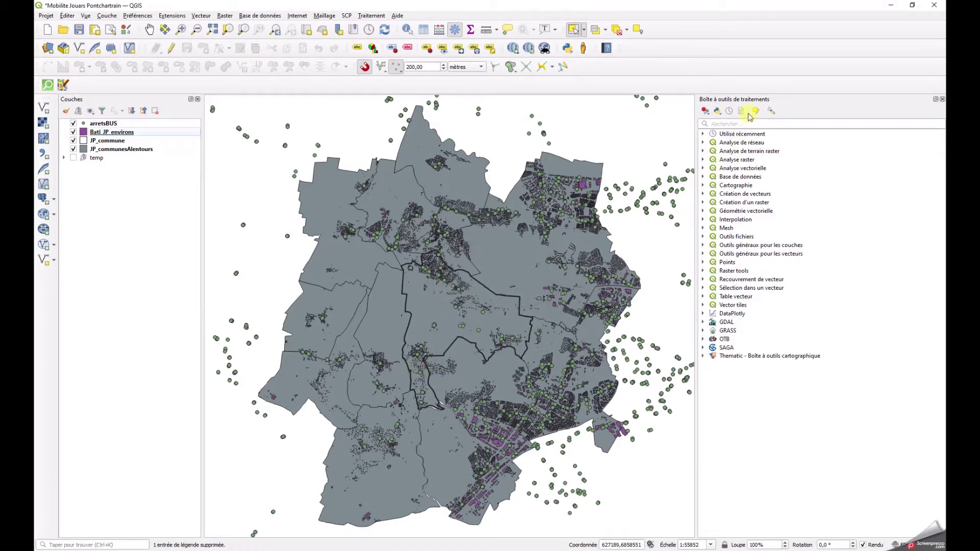
left_click(748, 123)
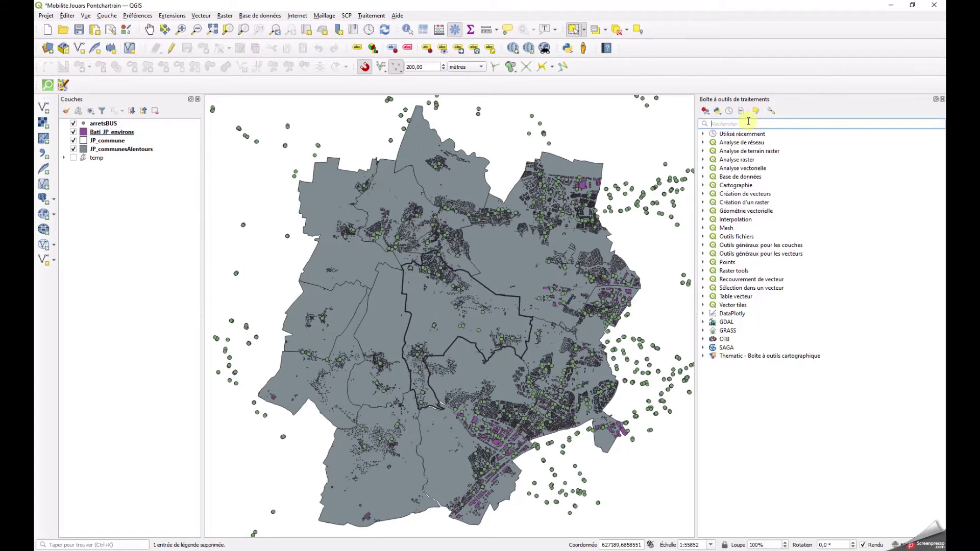
left_click(454, 31)
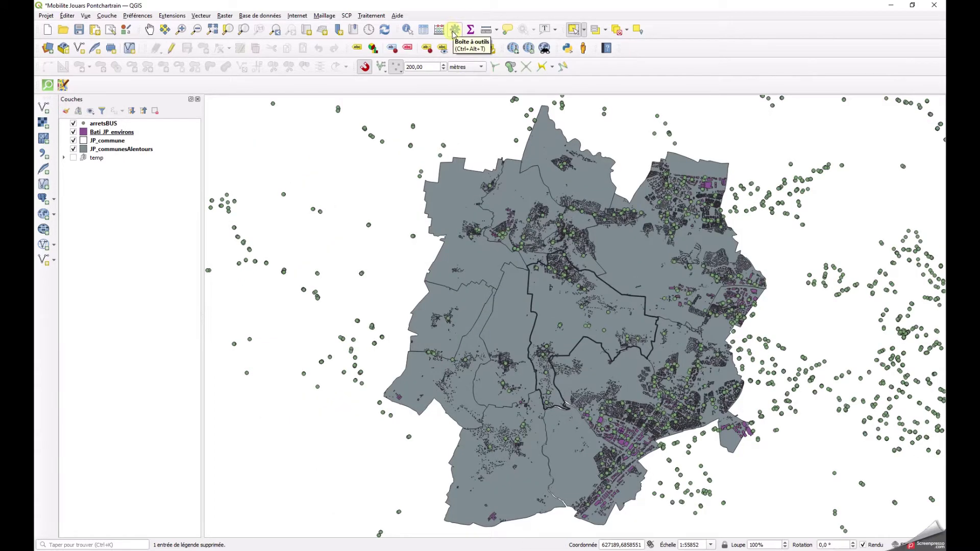
left_click(453, 32)
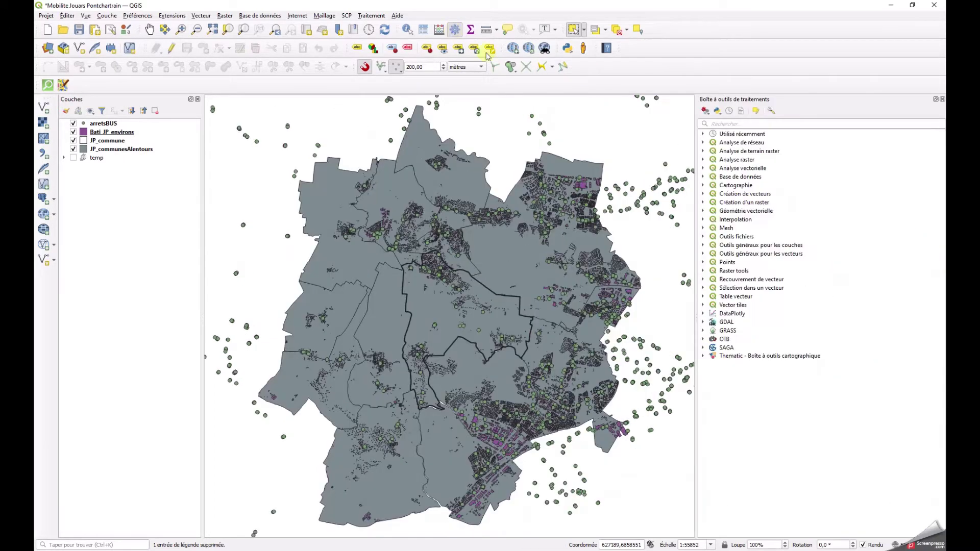
Search the processing toolbox for "distance" and examine which input layers the Matrice des distances tool accepts
left_click(735, 123)
type("matrice")
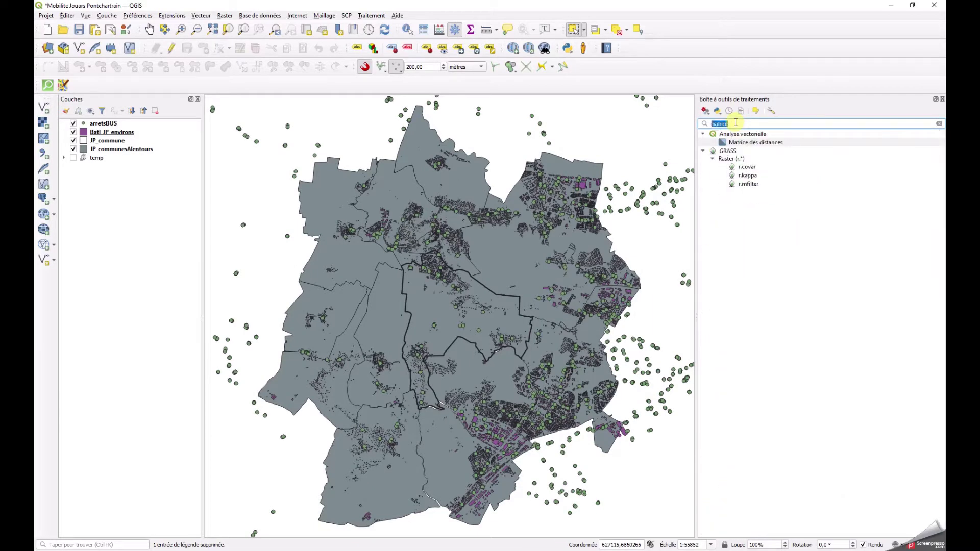
type("dist")
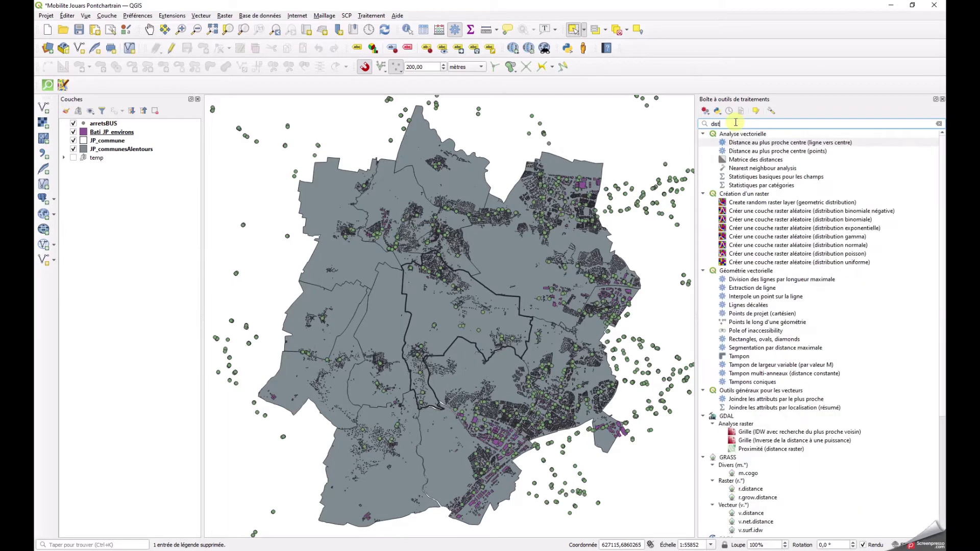
type("ance")
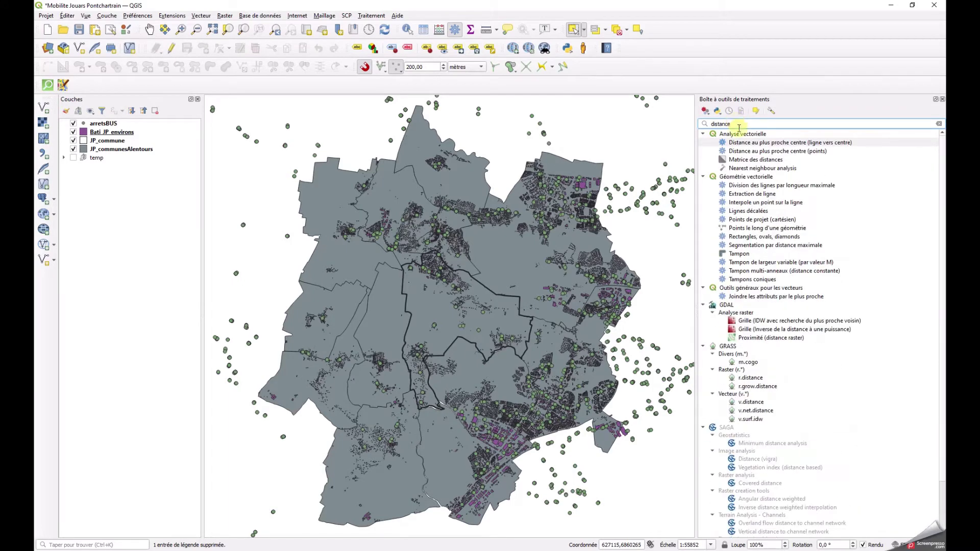
double_click(739, 161)
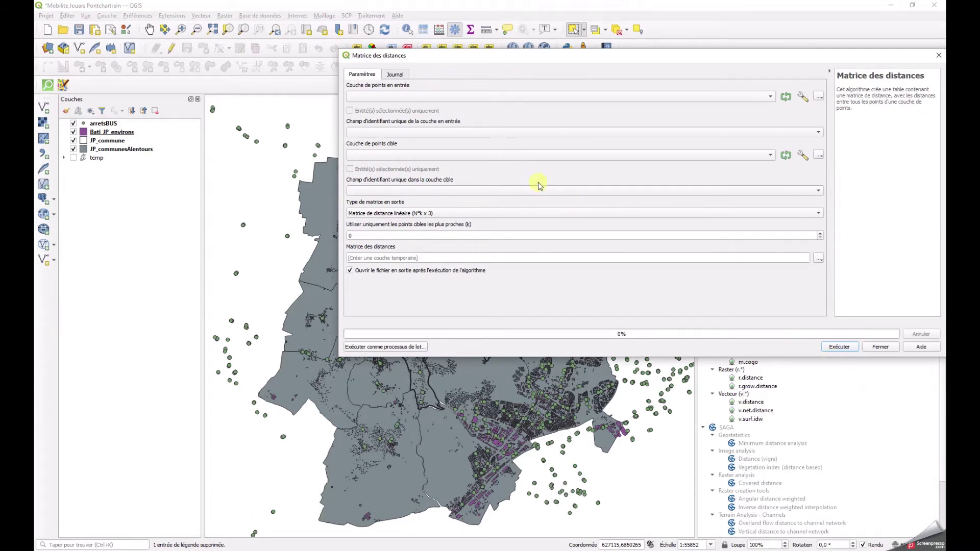
left_click(367, 97)
left_click(367, 97)
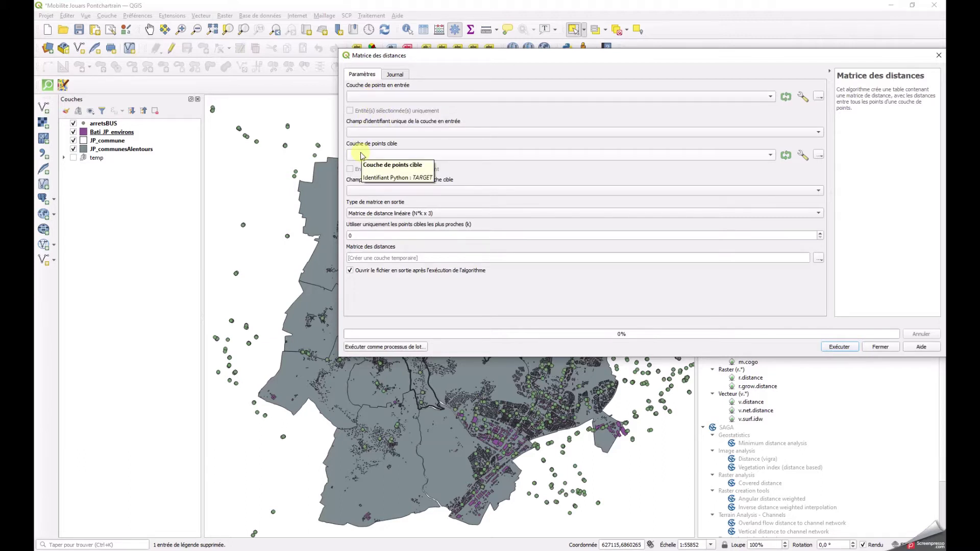
left_click(879, 347)
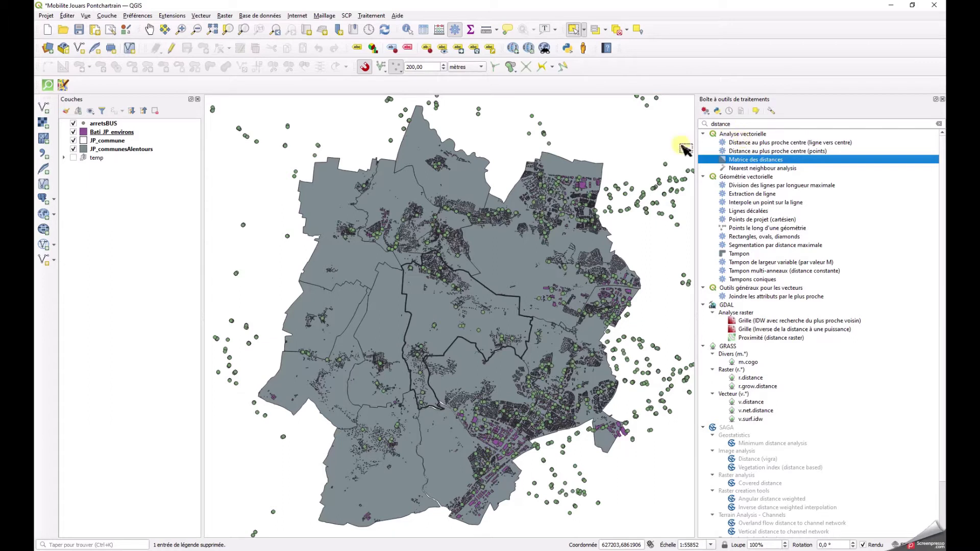
Try to generate a temporary layer of centroids from Bati_JP_environs, with one centroid for each part
double_click(735, 126)
type("centroi")
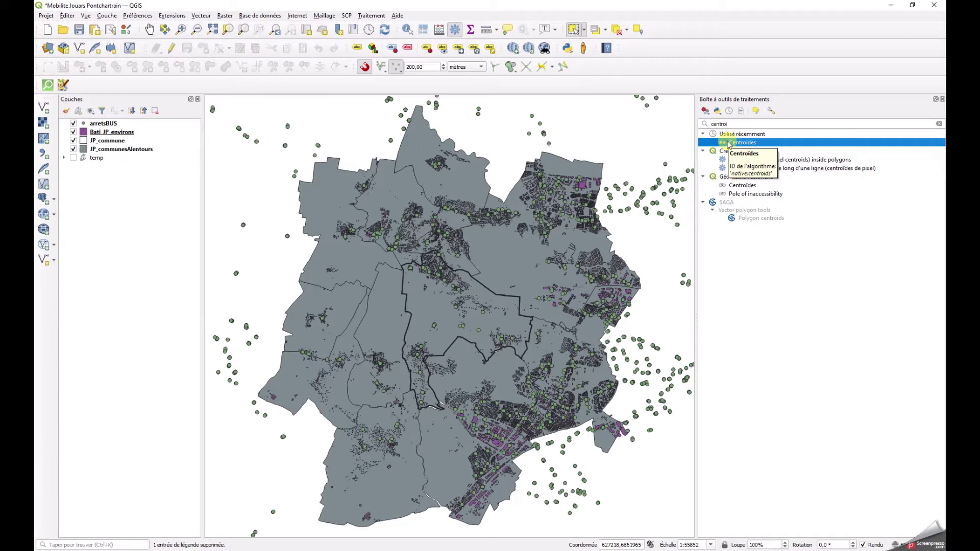
double_click(735, 142)
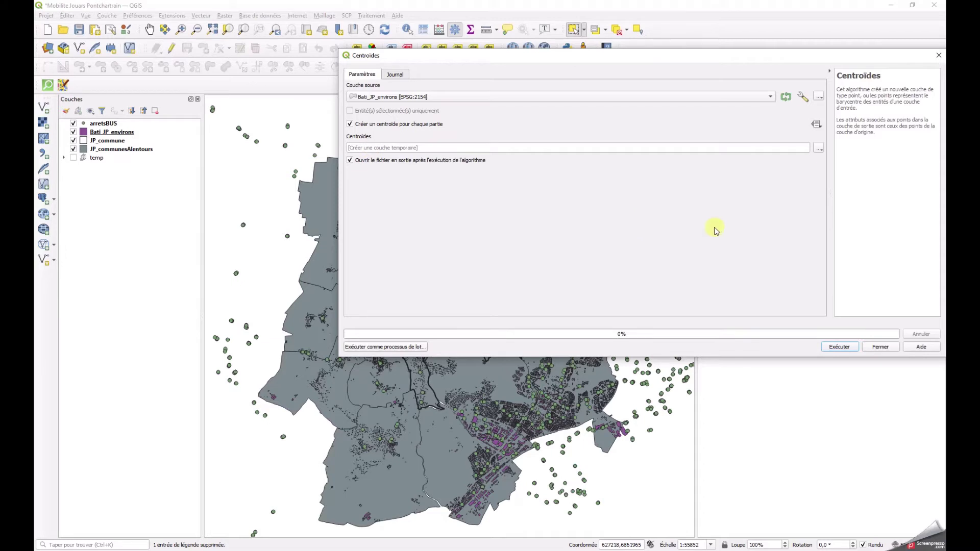
left_click(619, 32)
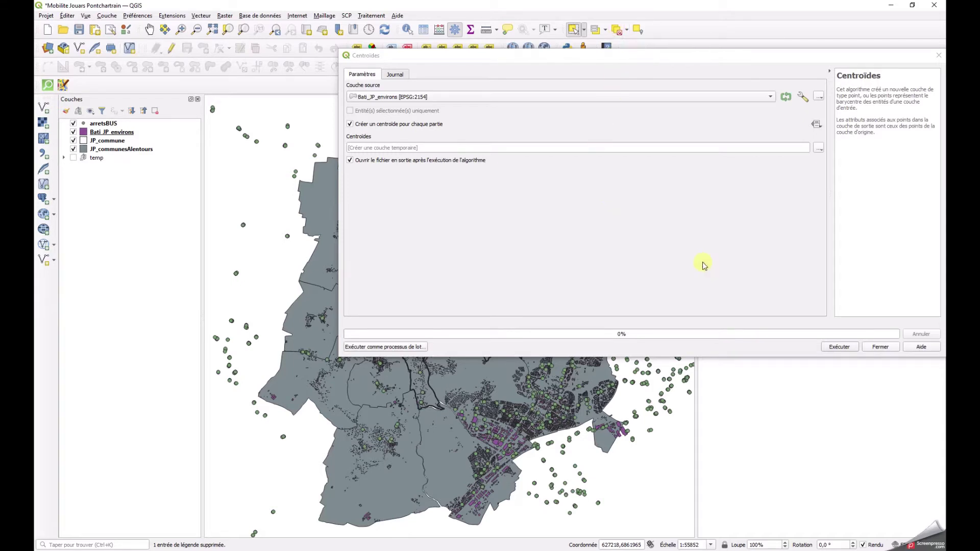
left_click(839, 347)
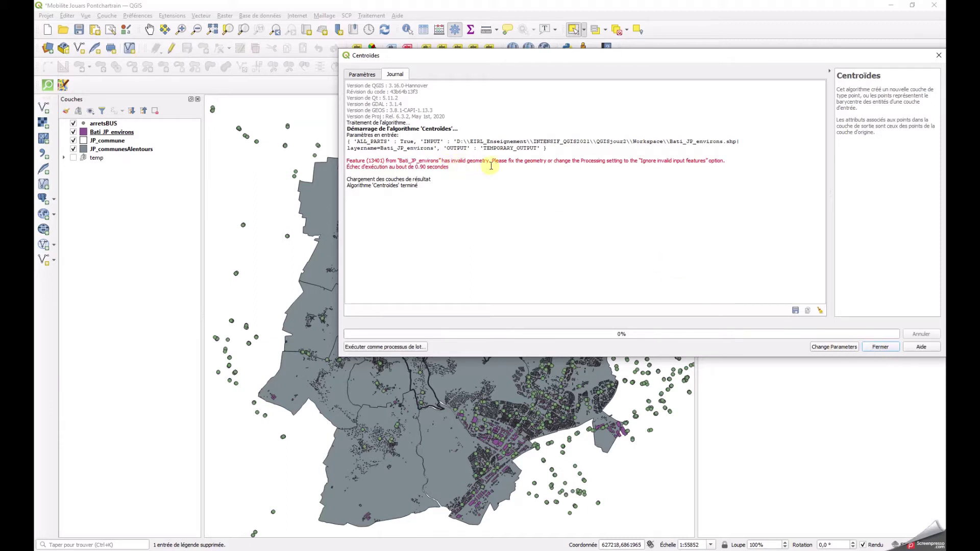
left_click(880, 346)
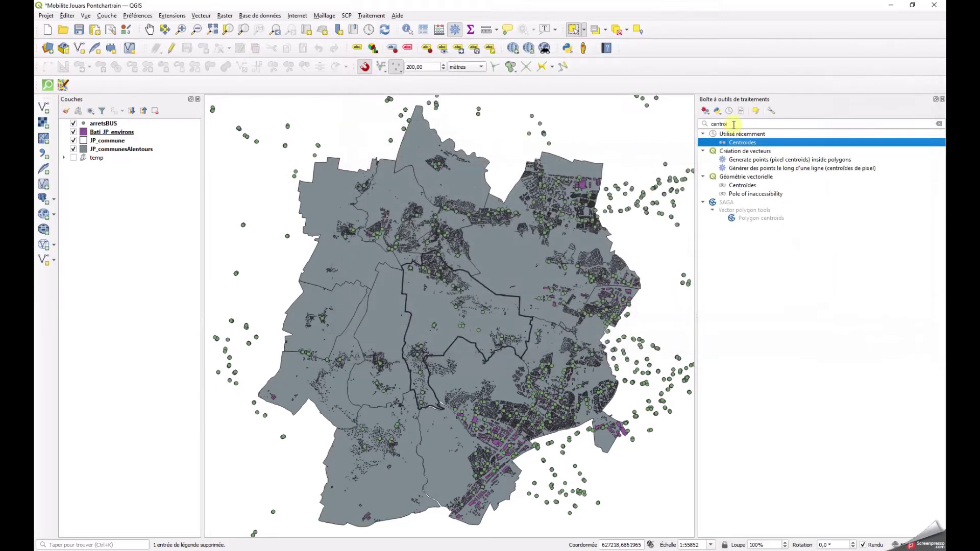
Repair the geometries of the Bati_JP_environs layer with Réparer les géométries, outputting a temporary layer
left_click(701, 124)
double_click(700, 123)
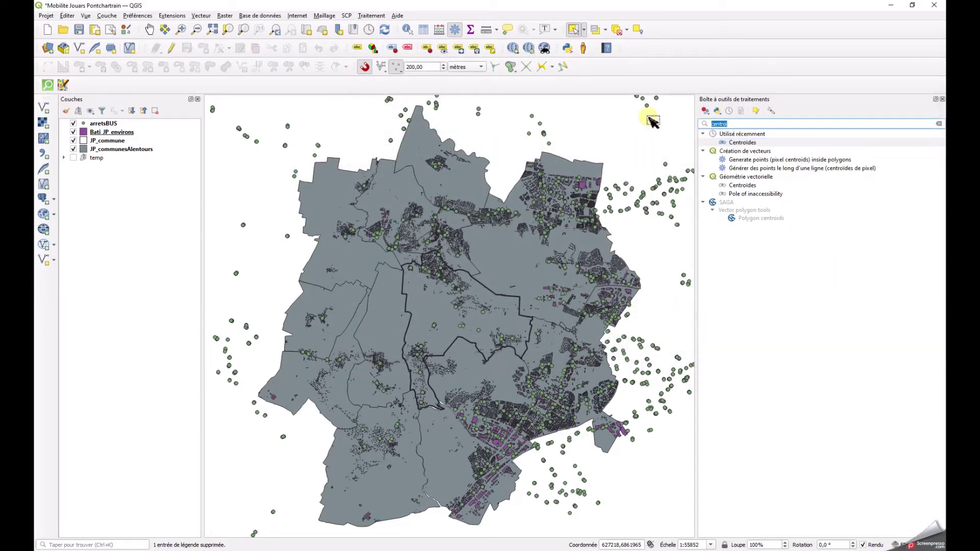
type("repare")
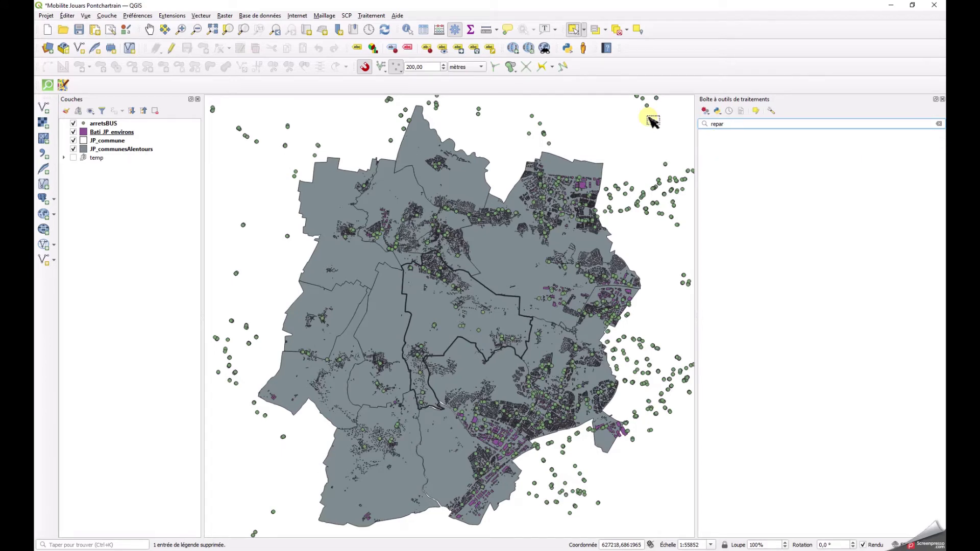
key("BackSpace")
key("BackSpace")
key("BackSpace")
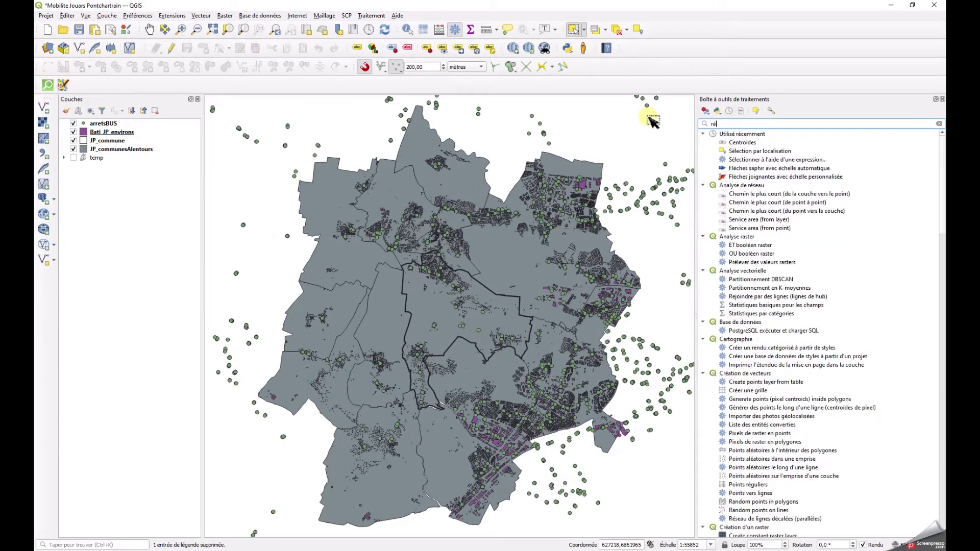
type("pa")
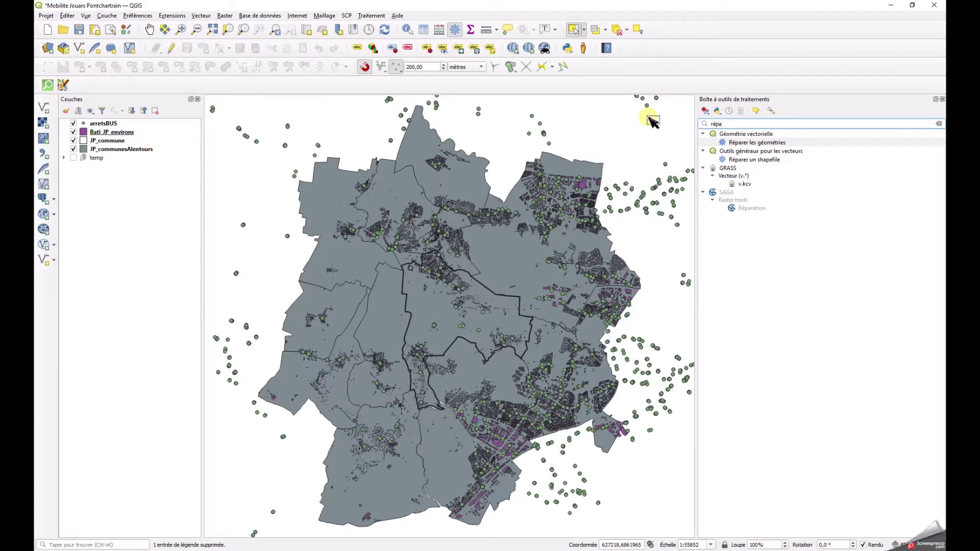
double_click(757, 143)
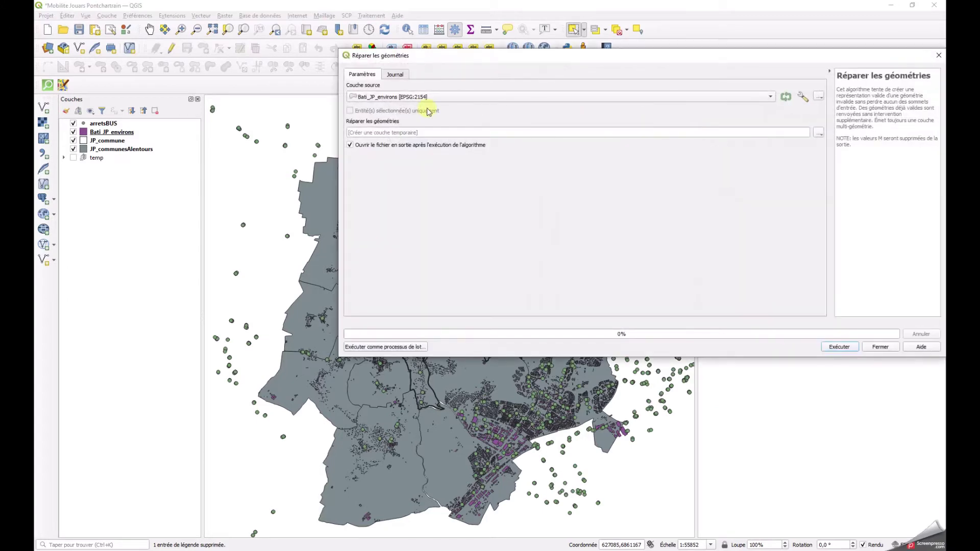
left_click(840, 347)
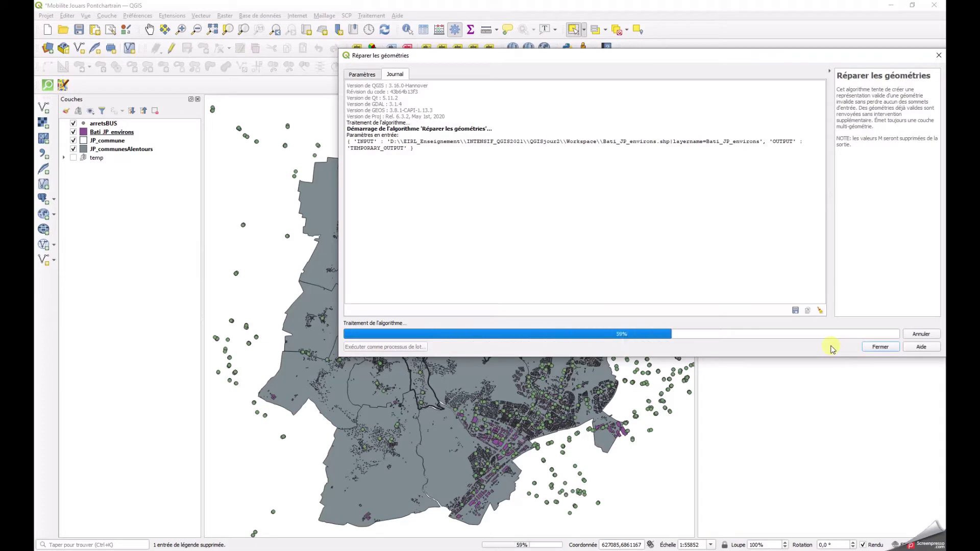
left_click(874, 347)
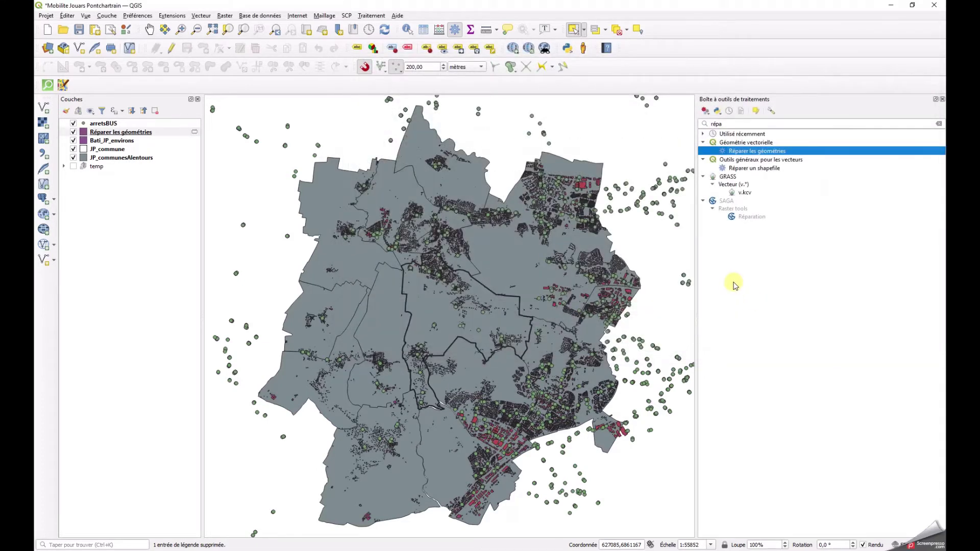
Remove the unrepaired Bati_JP_environs layer from the project
left_click(113, 141)
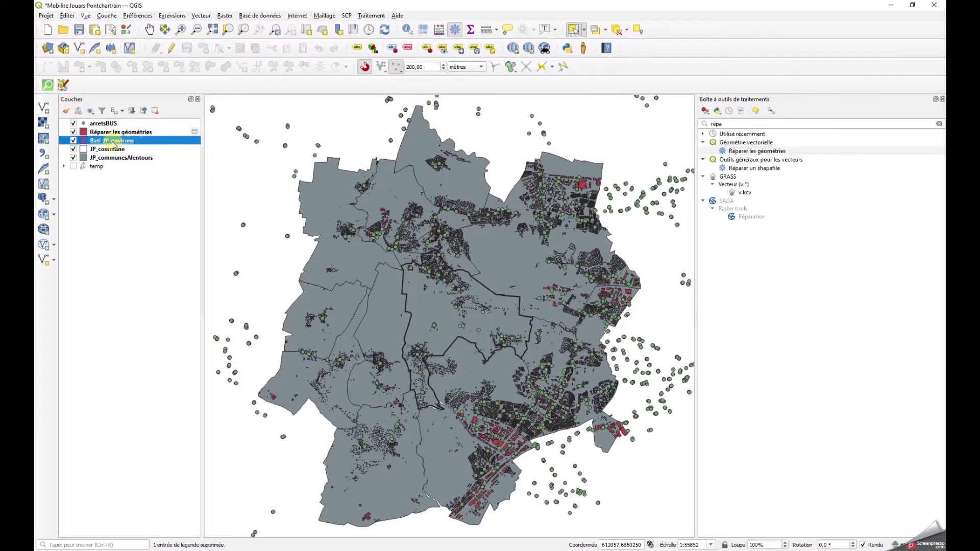
left_click(156, 111)
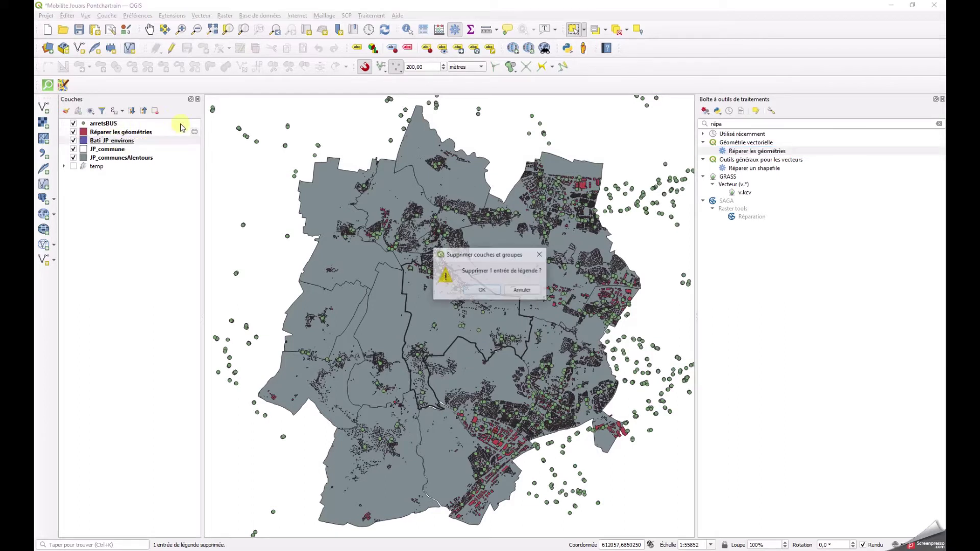
left_click(482, 292)
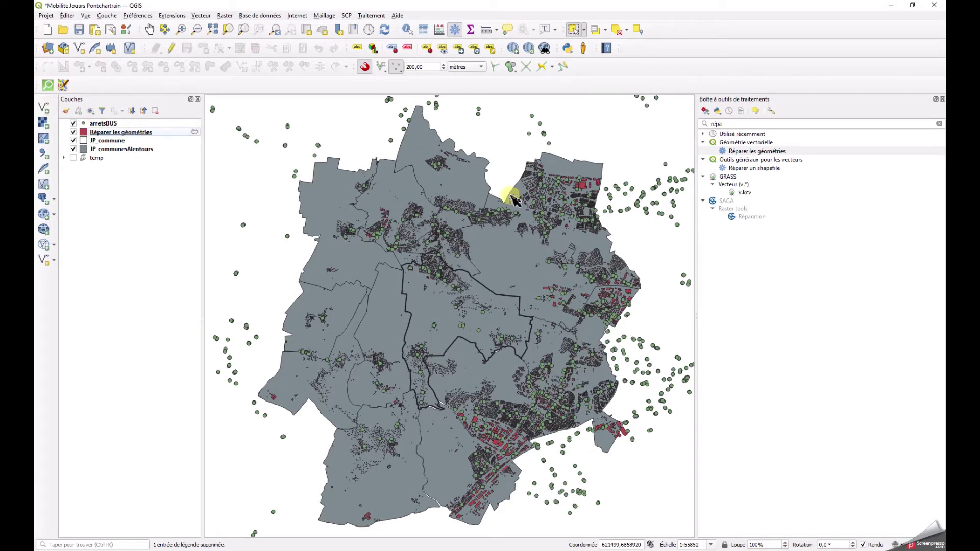
Generate a temporary Centroïdes layer from the repaired geometries, with one centroid for each part
left_click_drag(732, 126, 695, 118)
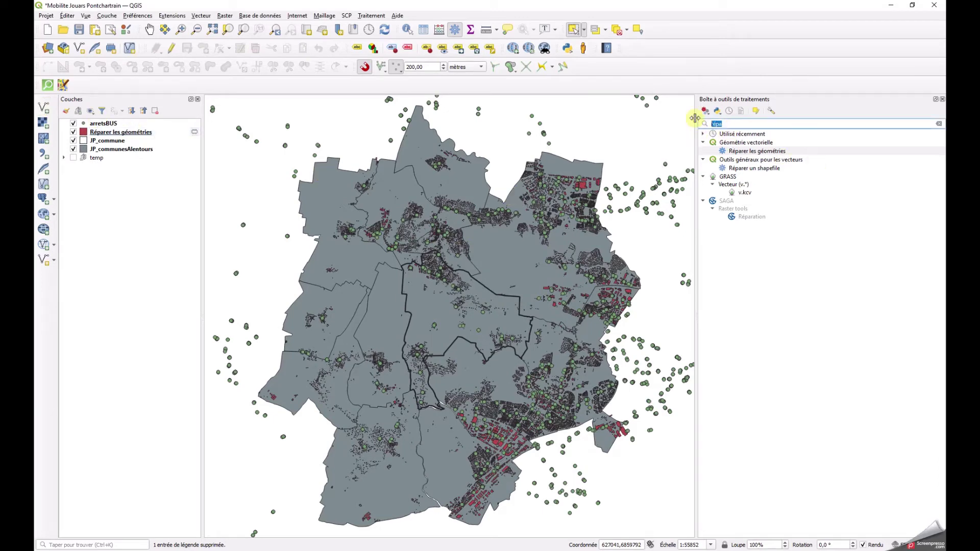
type("centroi")
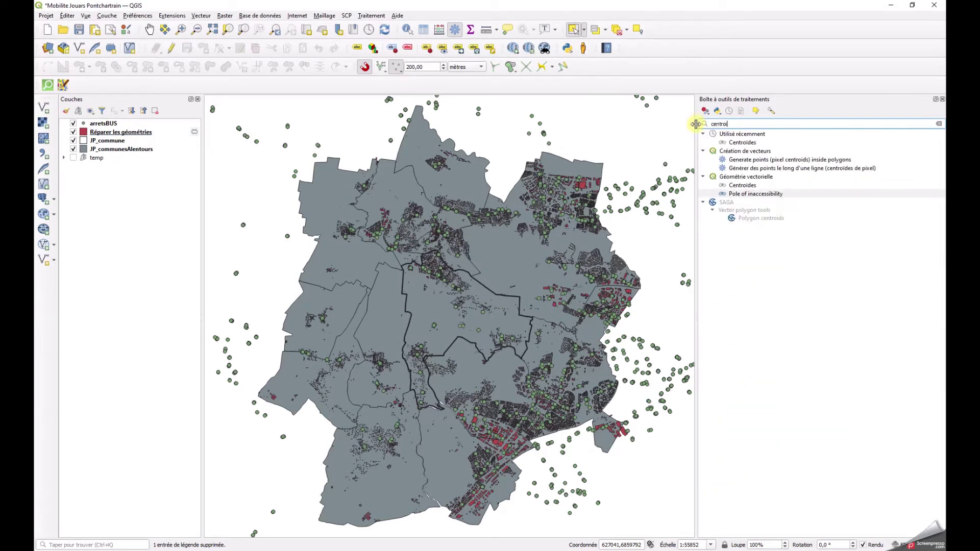
double_click(738, 143)
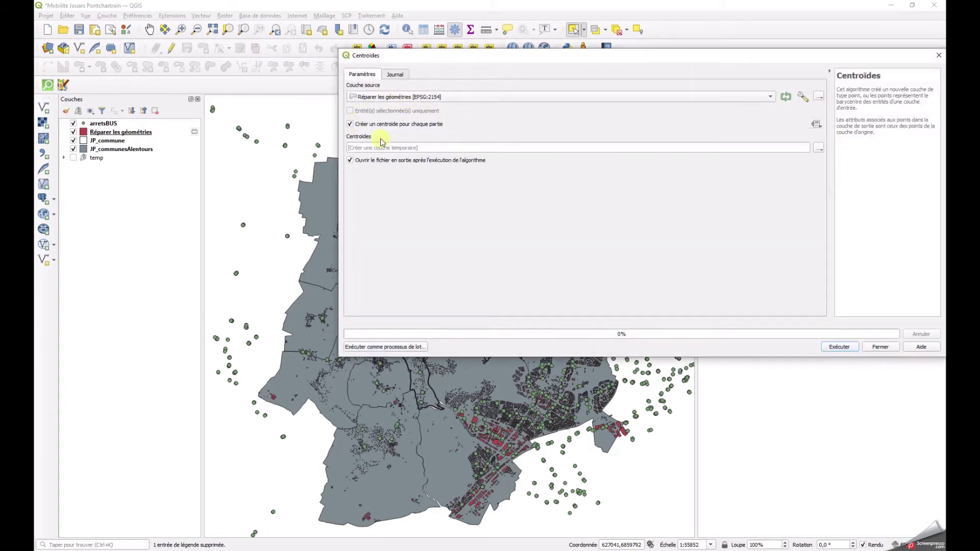
left_click(833, 348)
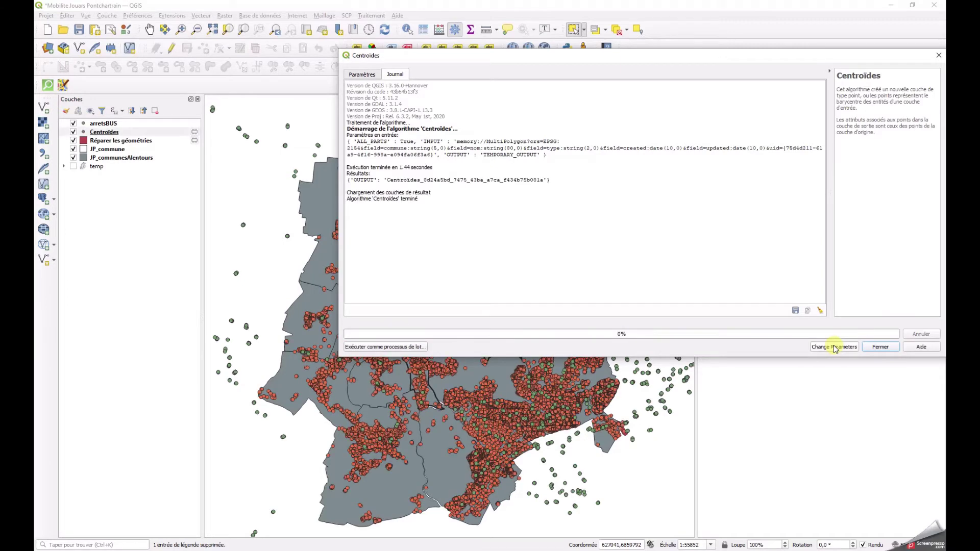
left_click(878, 348)
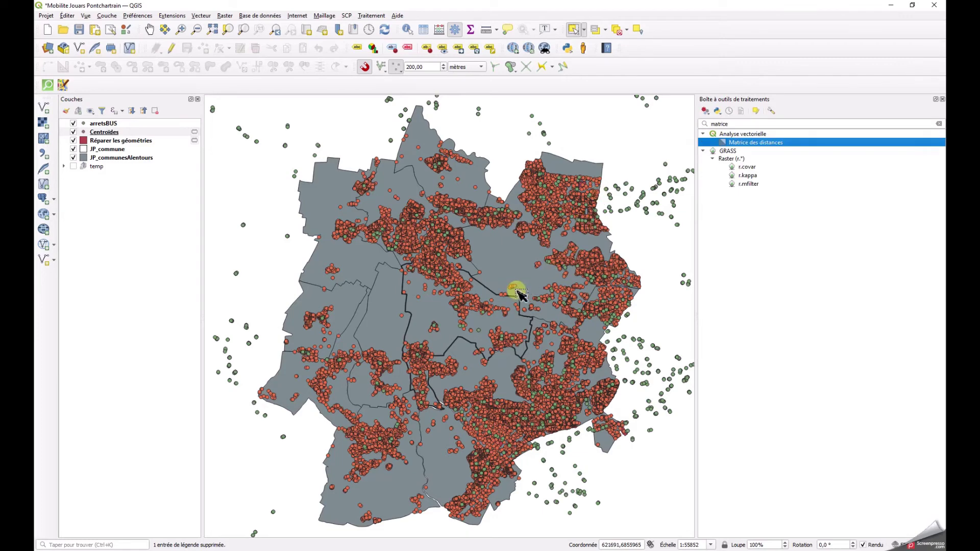
Open the attribute table of the Centroïdes layer and sort it by commune to check for a unique identifier
right_click(101, 132)
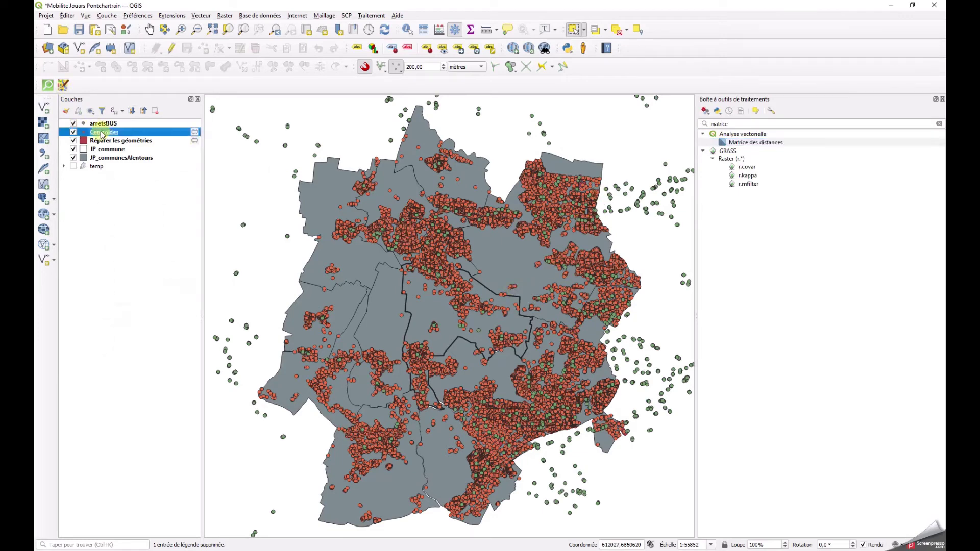
left_click(146, 248)
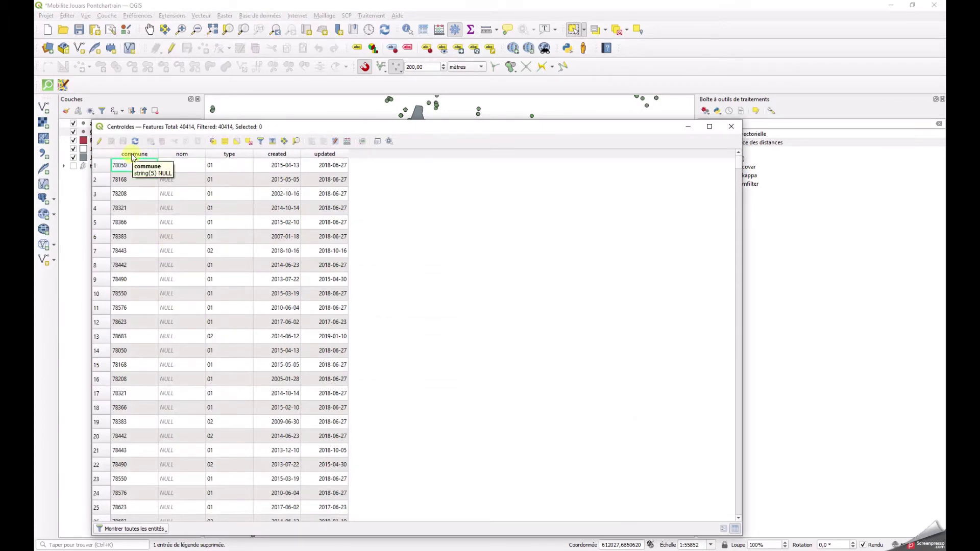
left_click(132, 156)
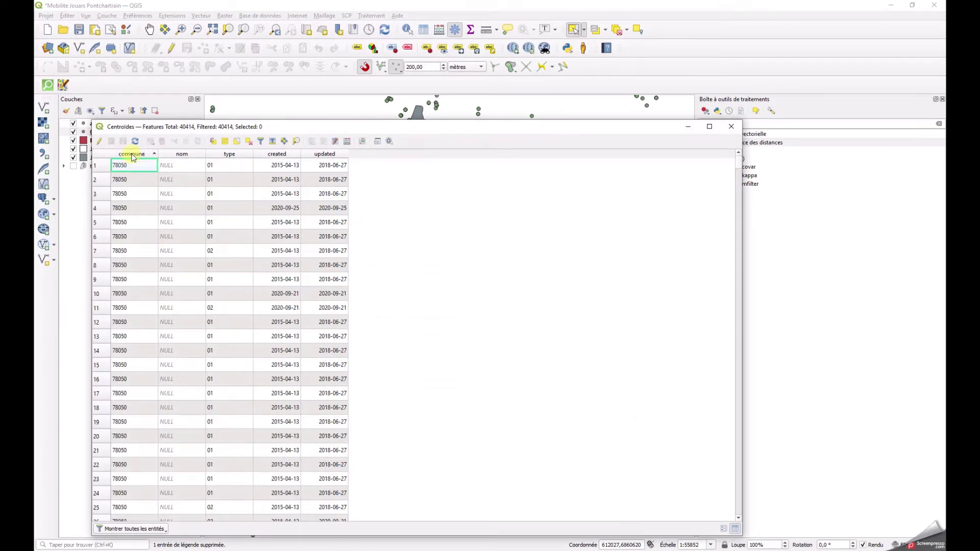
left_click(132, 155)
left_click(132, 155)
left_click_drag(295, 127, 369, 38)
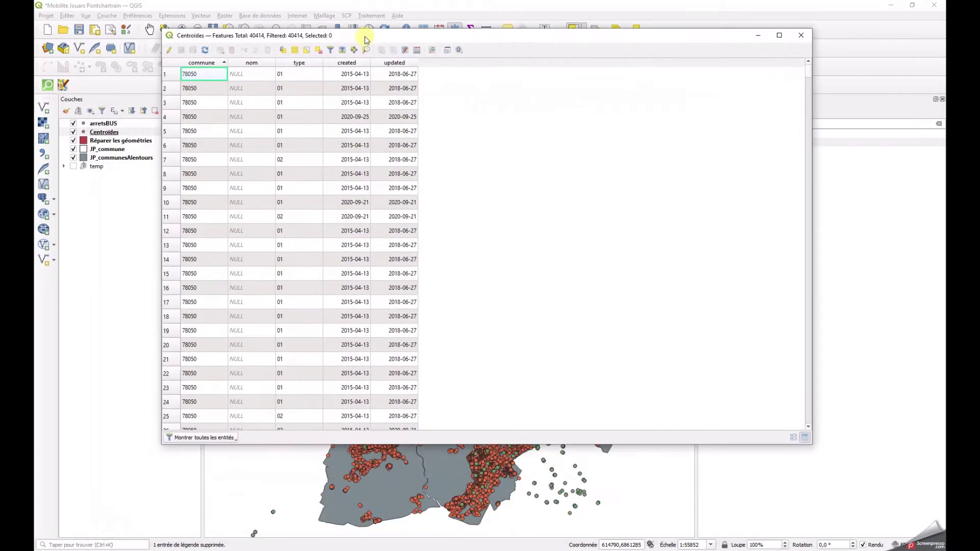
Add a new integer field named ID with length 10 to the Centroïdes layer, calculated from the expression $id
left_click(422, 53)
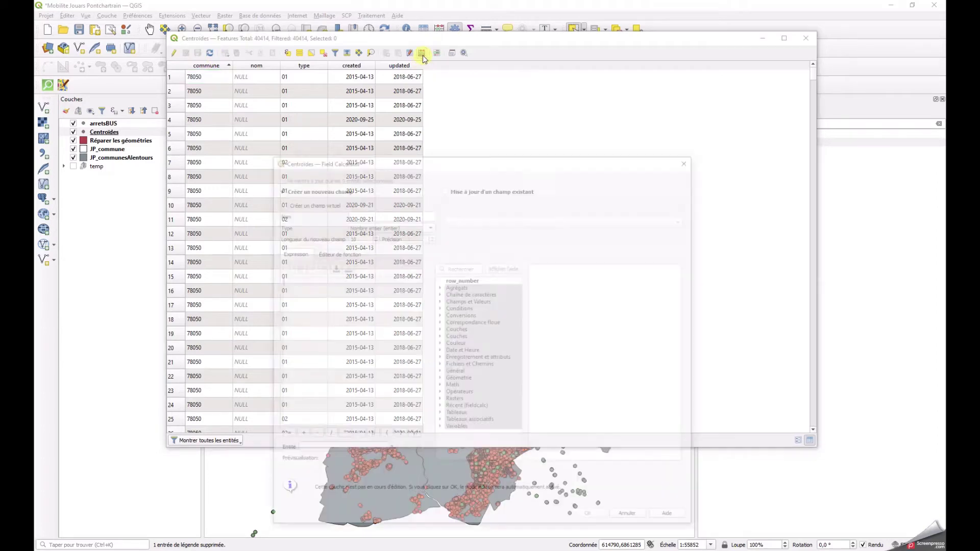
left_click_drag(358, 159, 396, 92)
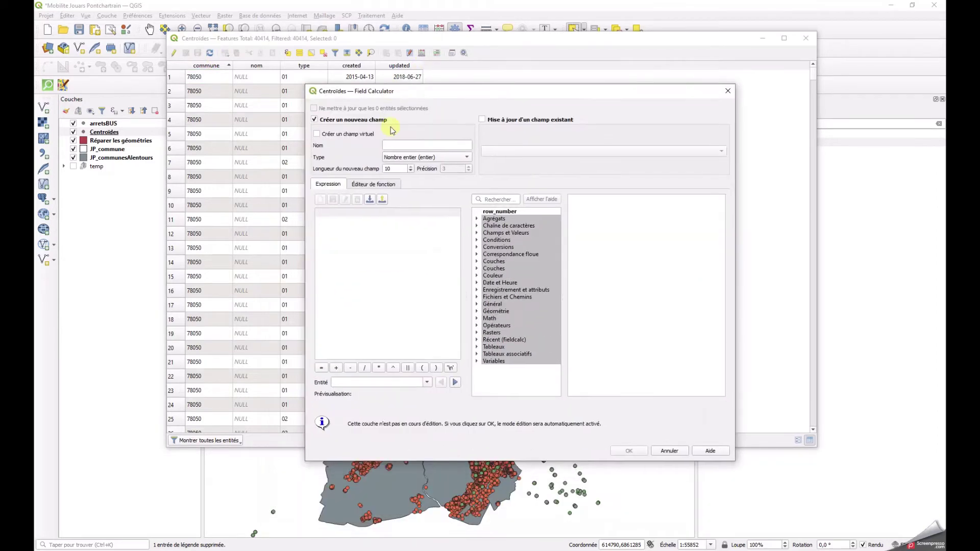
left_click(391, 146)
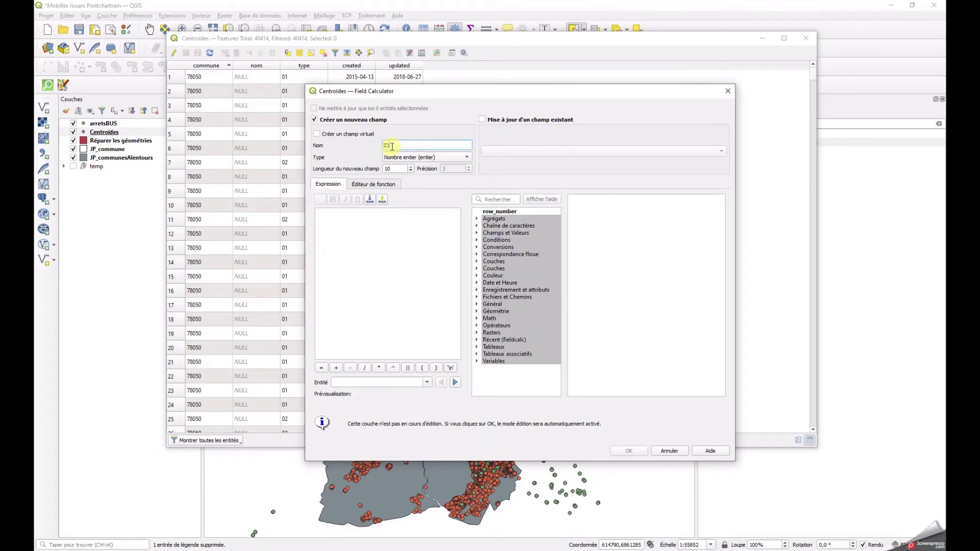
left_click(477, 291)
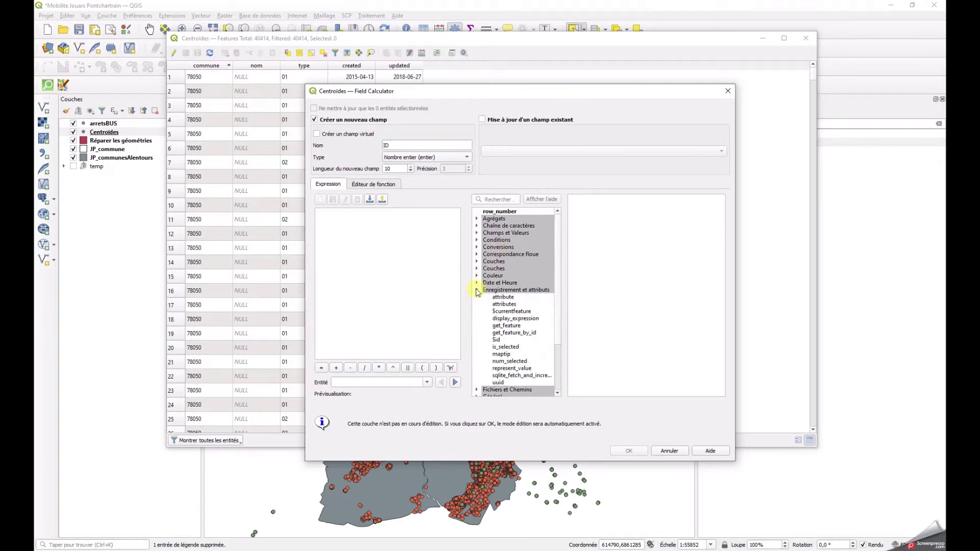
left_click(497, 340)
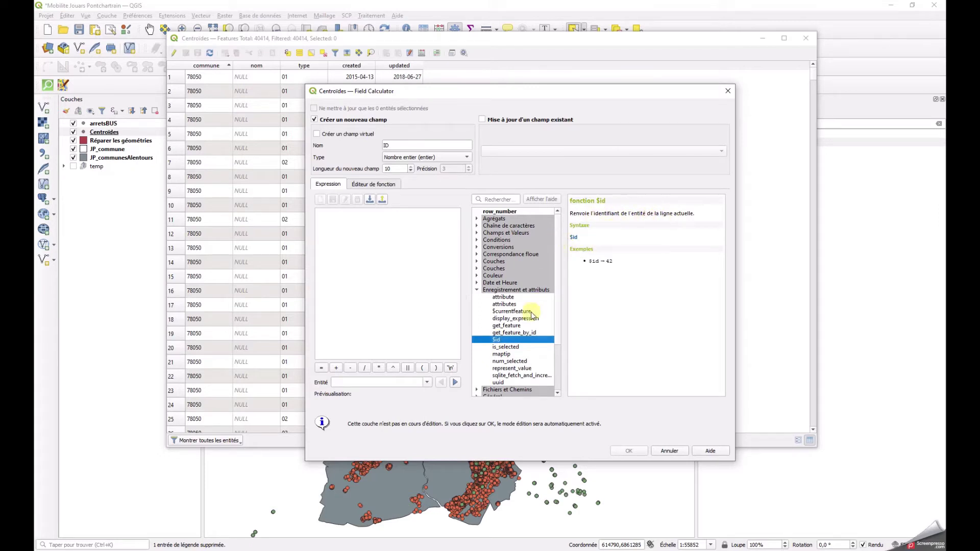
double_click(508, 340)
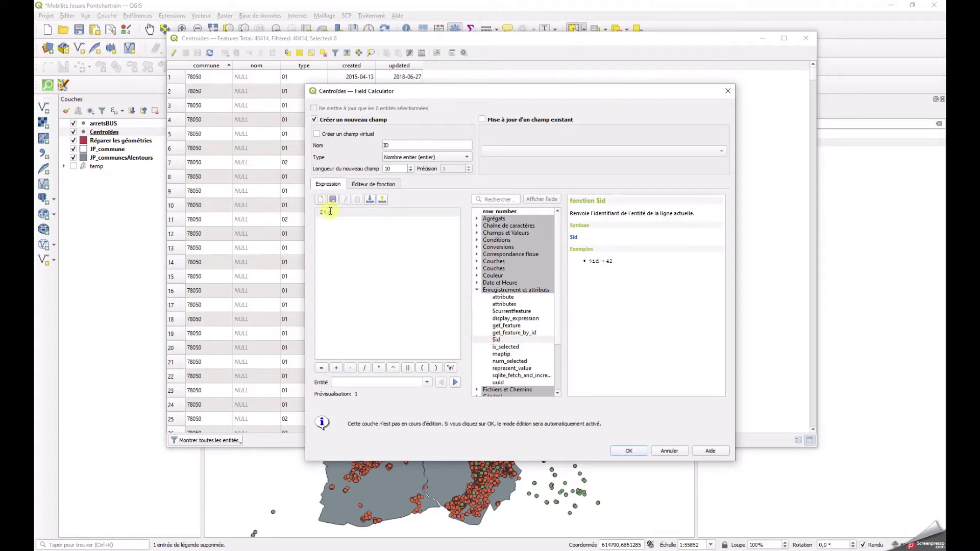
left_click(637, 452)
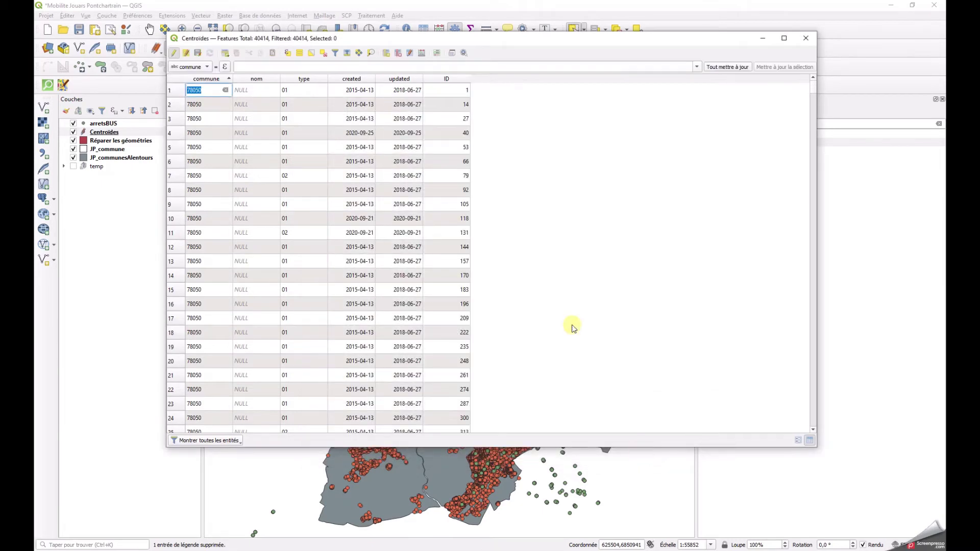
Sort the Centroïdes table by the ID field in both directions to check that the identifiers are unique
key("Escape")
left_click(459, 80)
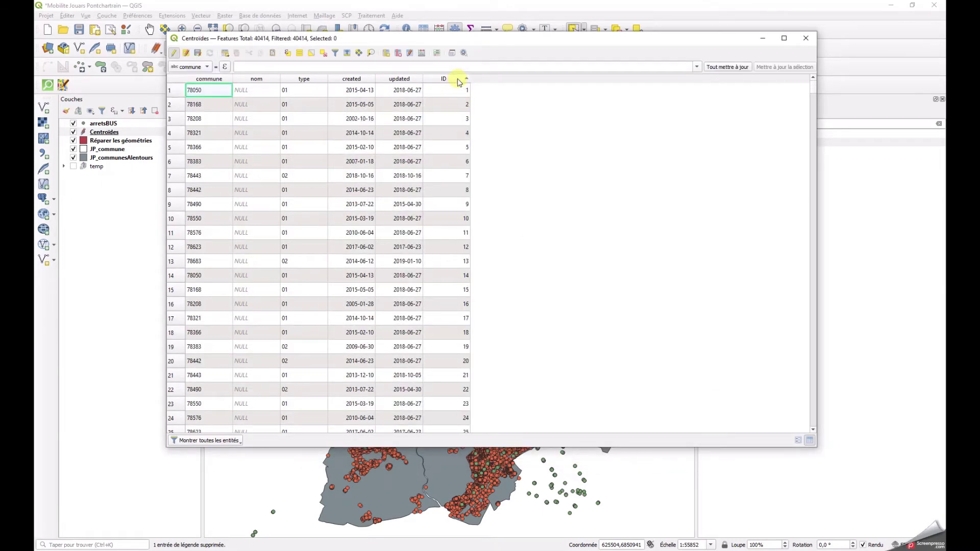
left_click(459, 81)
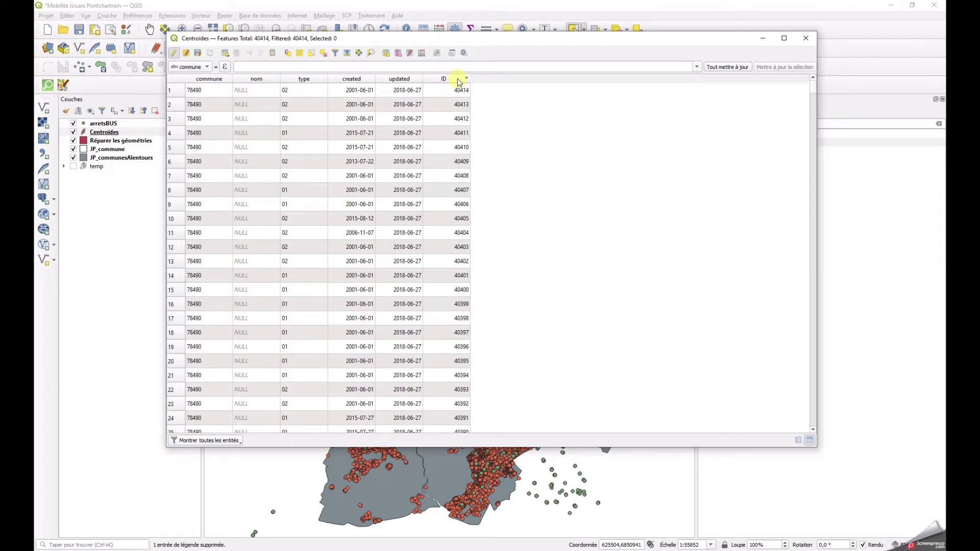
left_click(459, 80)
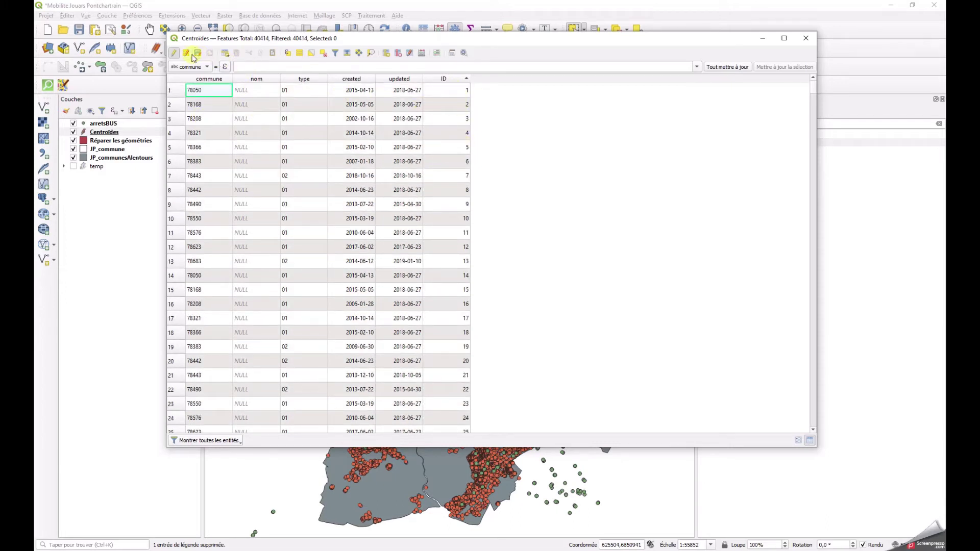
Save the edits to the Centroïdes layer, end its editing mode and close the attribute table
left_click(175, 54)
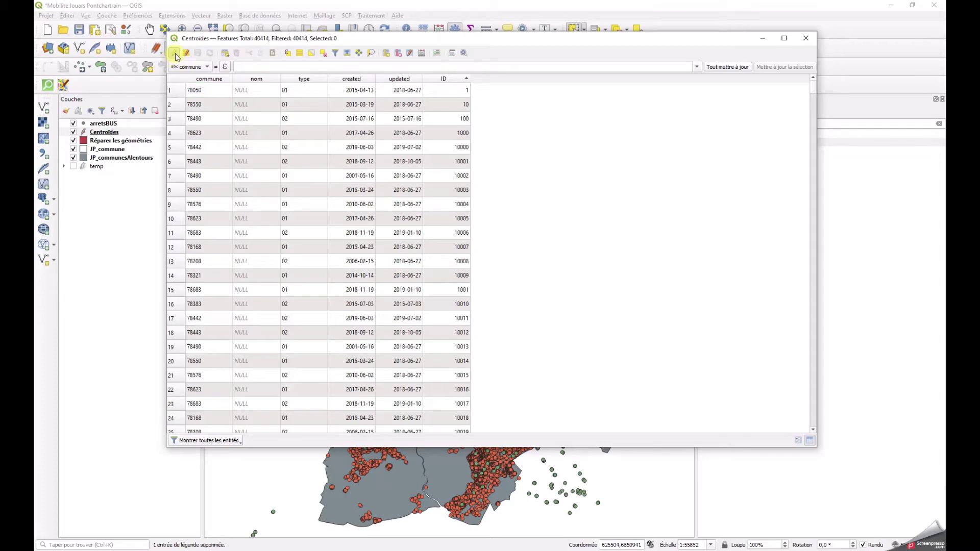
left_click(174, 54)
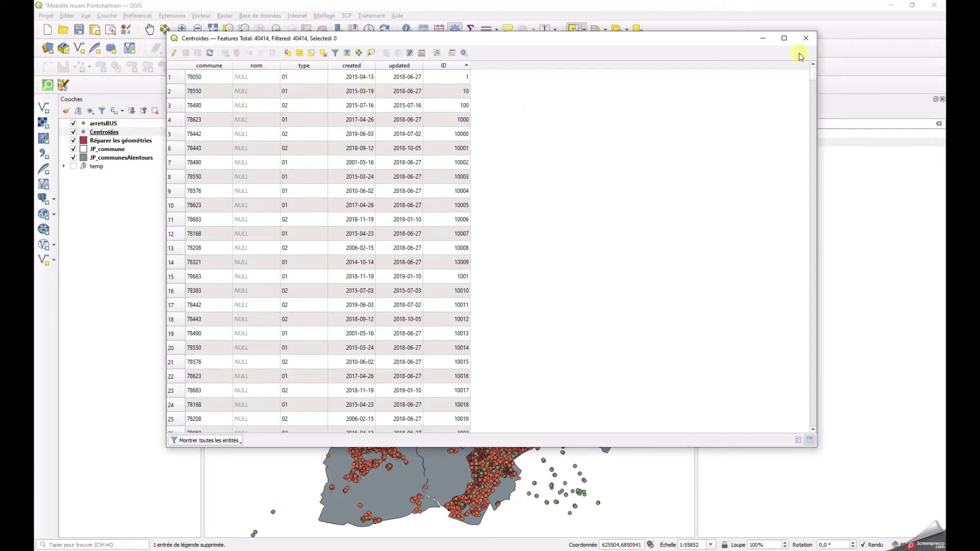
left_click(809, 38)
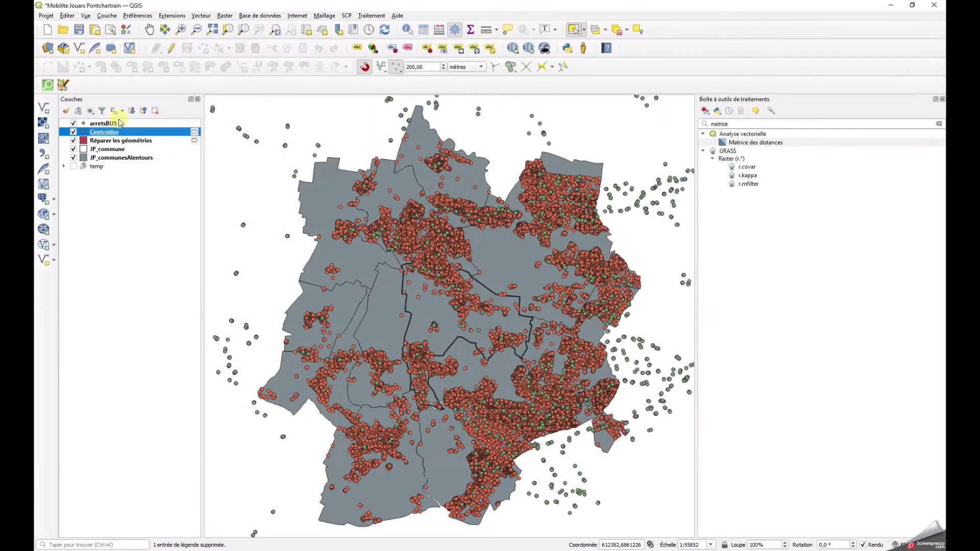
Open the attribute table of arretsBUS and widen the stop_id column to examine the full stop identifiers
right_click(117, 124)
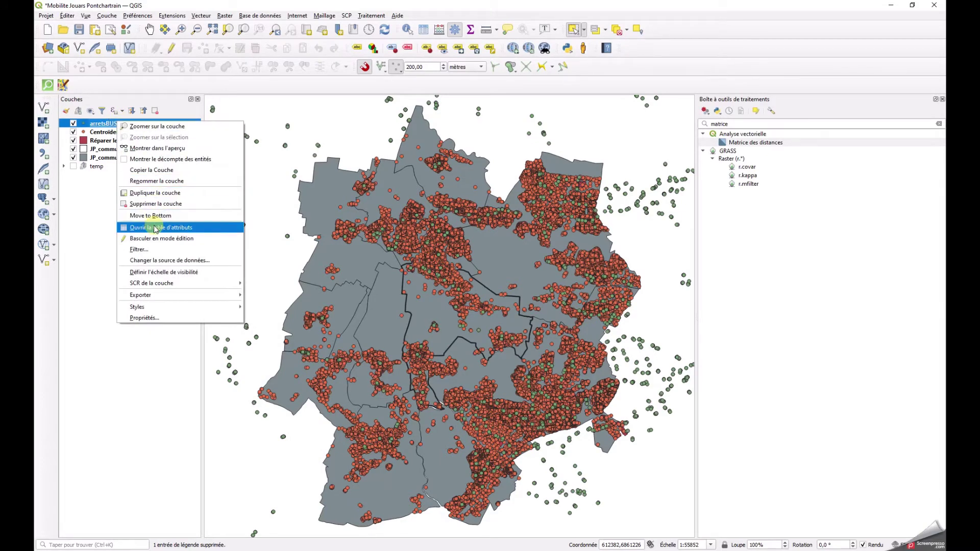
left_click(184, 228)
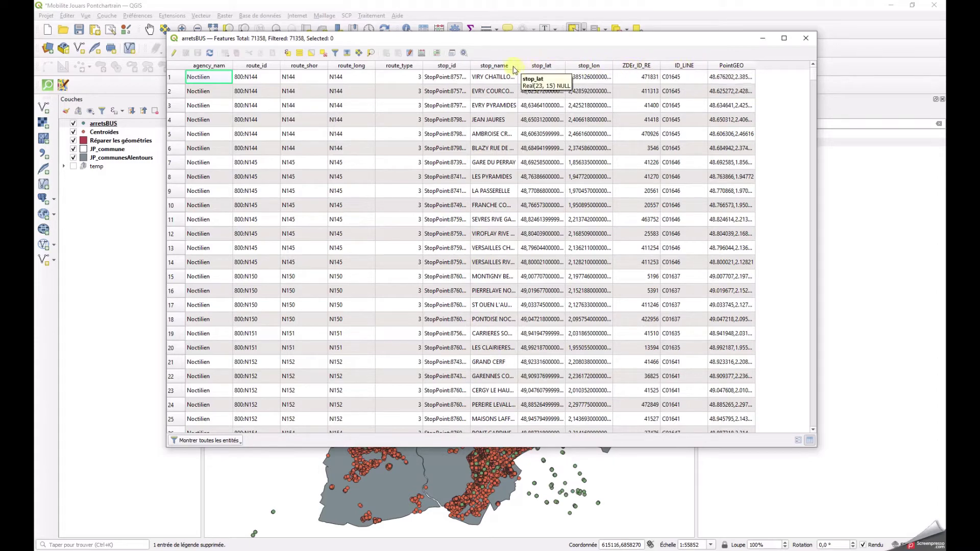
left_click_drag(470, 64, 522, 64)
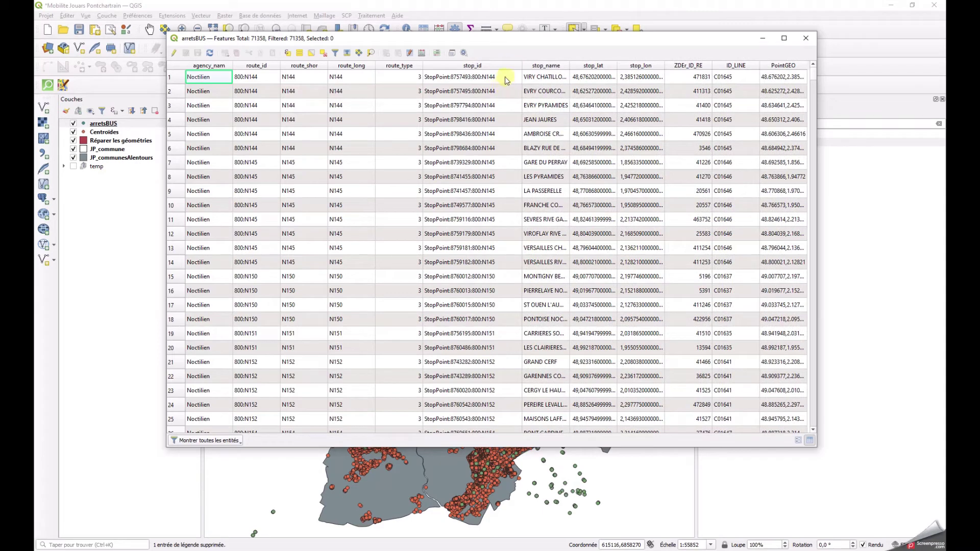
Sort the arretsBUS table by the stop_id field to check whether the identifiers are unique, and close the table
left_click(474, 68)
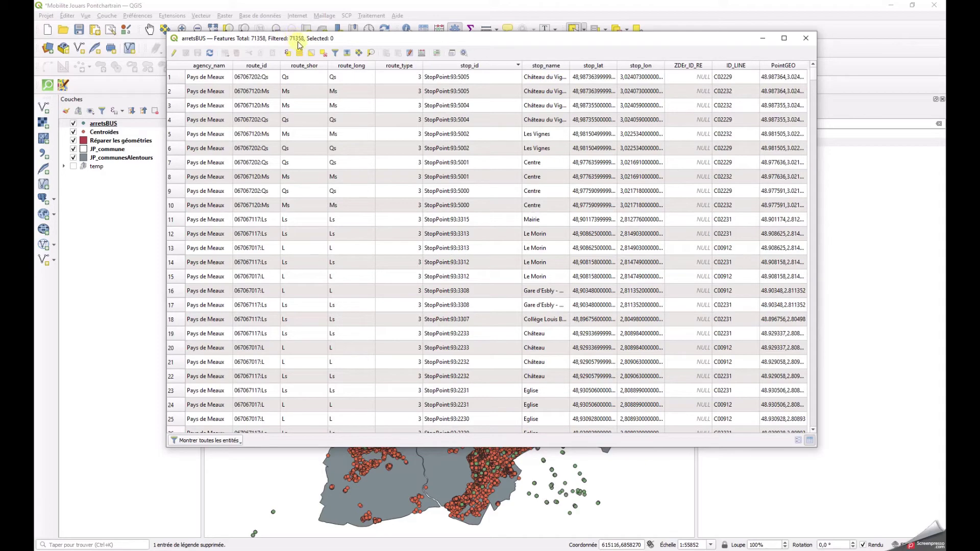
left_click(806, 38)
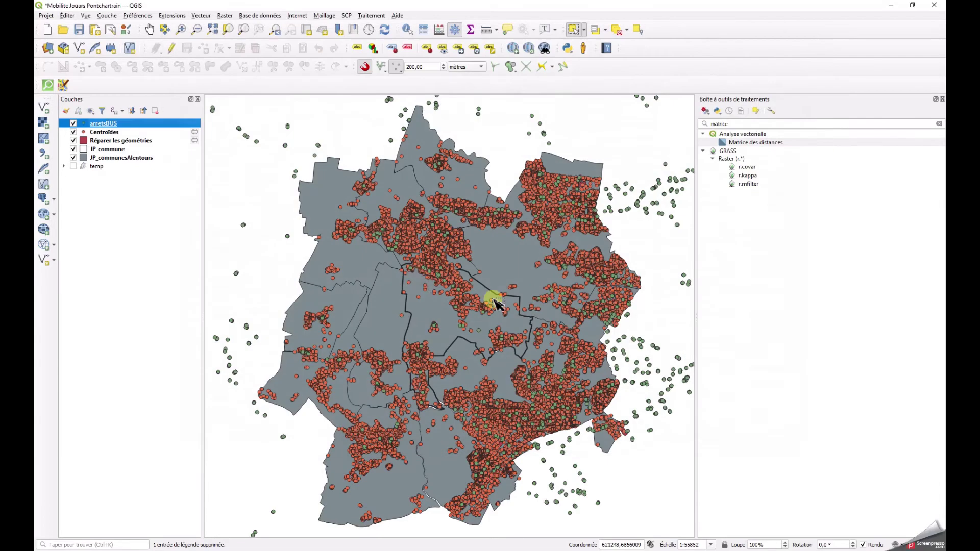
Select the arretsBUS stops in and around the JP_communesAlentours area with a freely drawn polygon enclosing all the communes
scroll(347, 252, "down", 1)
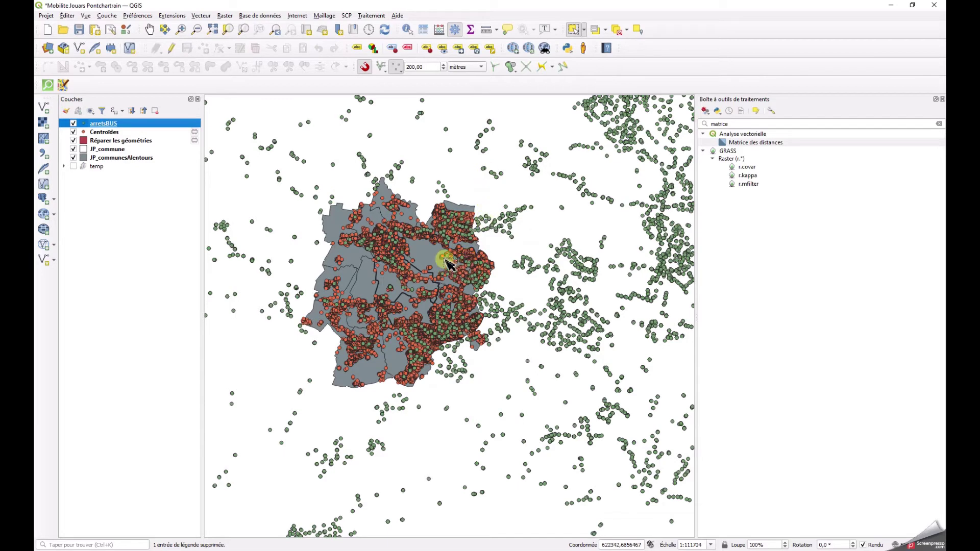
scroll(466, 248, "up", 1)
scroll(465, 247, "up", 1)
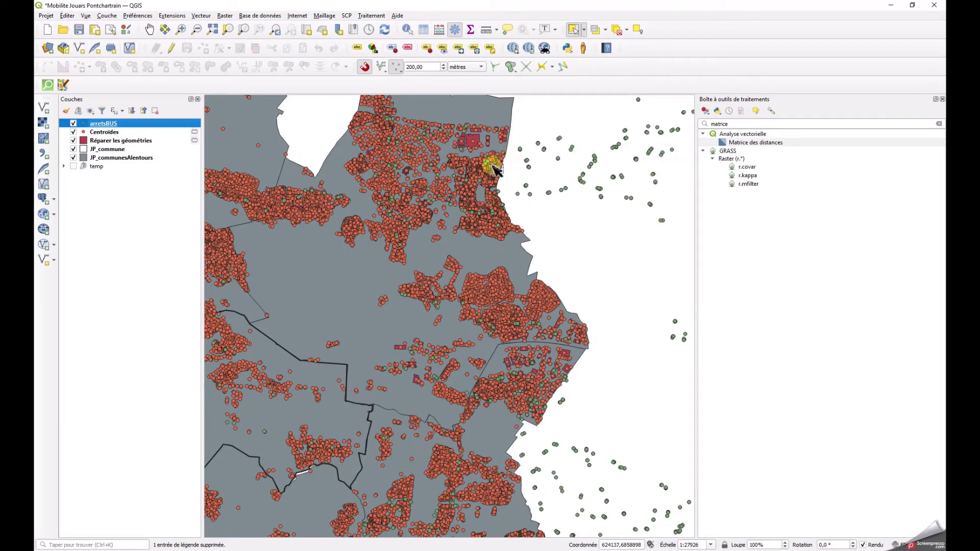
scroll(511, 150, "up", 1)
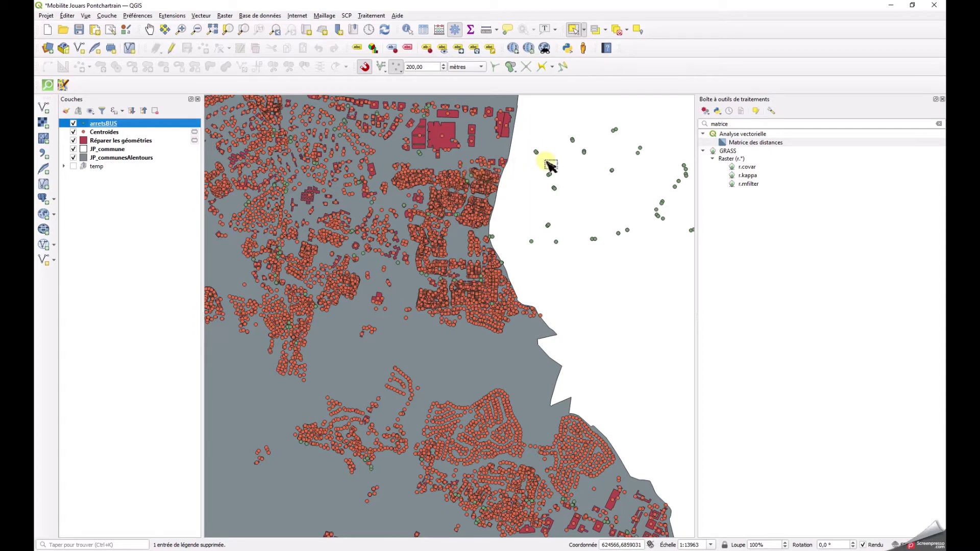
scroll(460, 192, "down", 3)
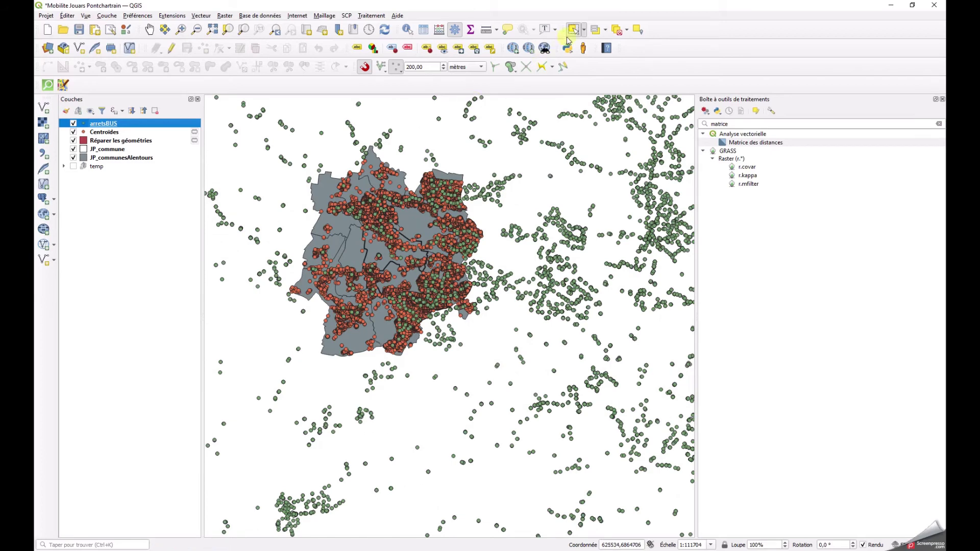
left_click(584, 30)
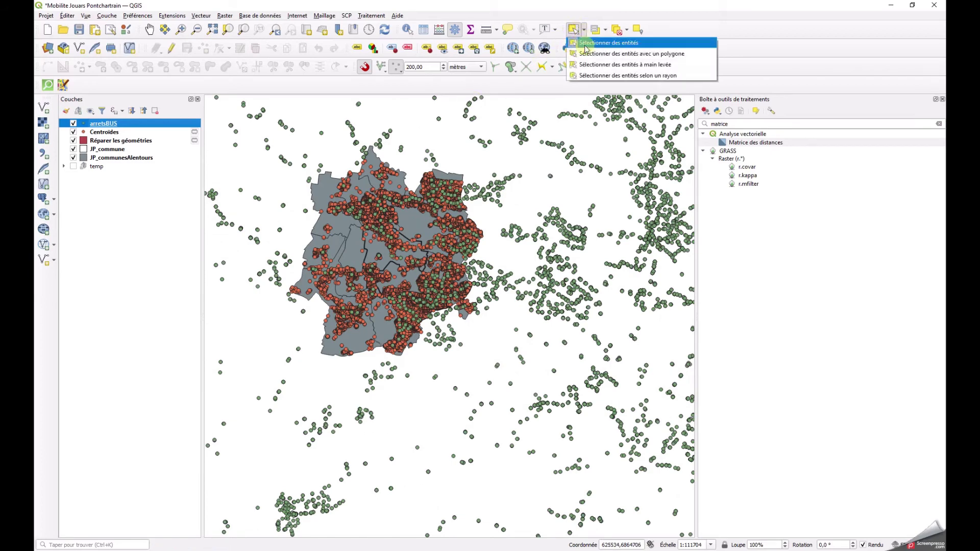
left_click(592, 40)
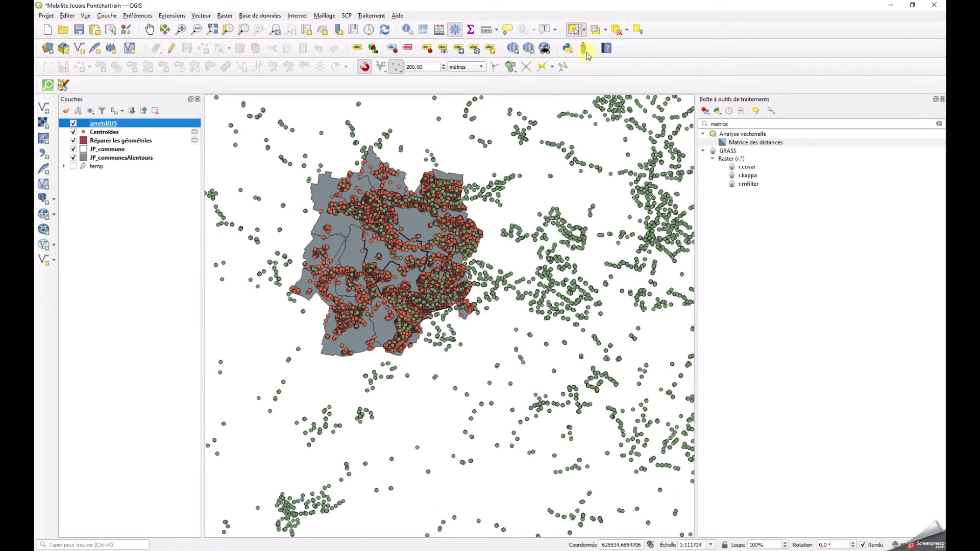
left_click(341, 128)
left_click(269, 186)
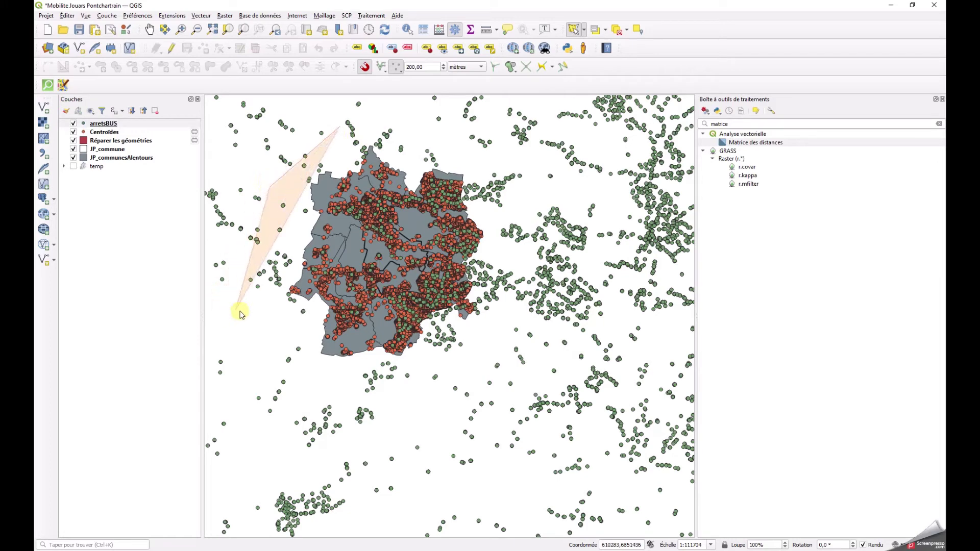
left_click(244, 309)
left_click(312, 411)
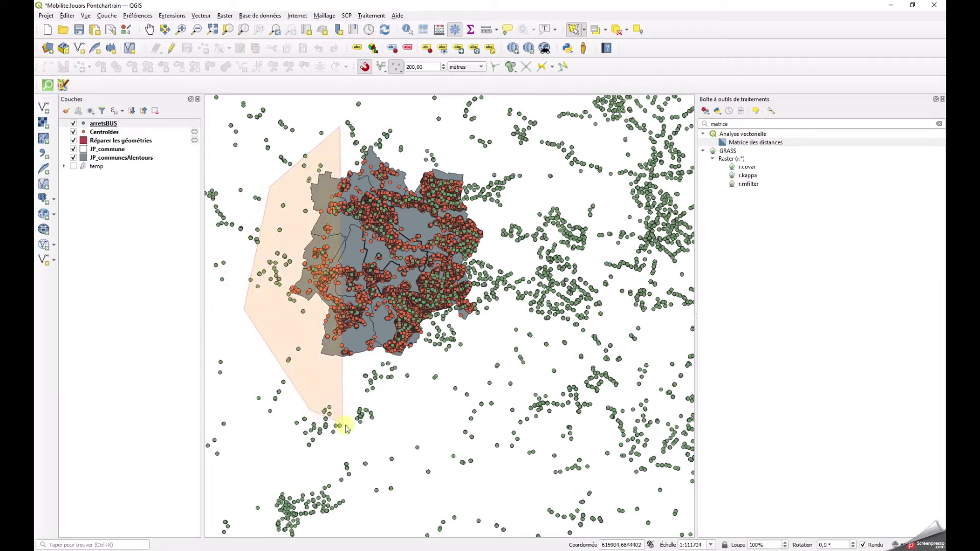
left_click(391, 428)
left_click(548, 294)
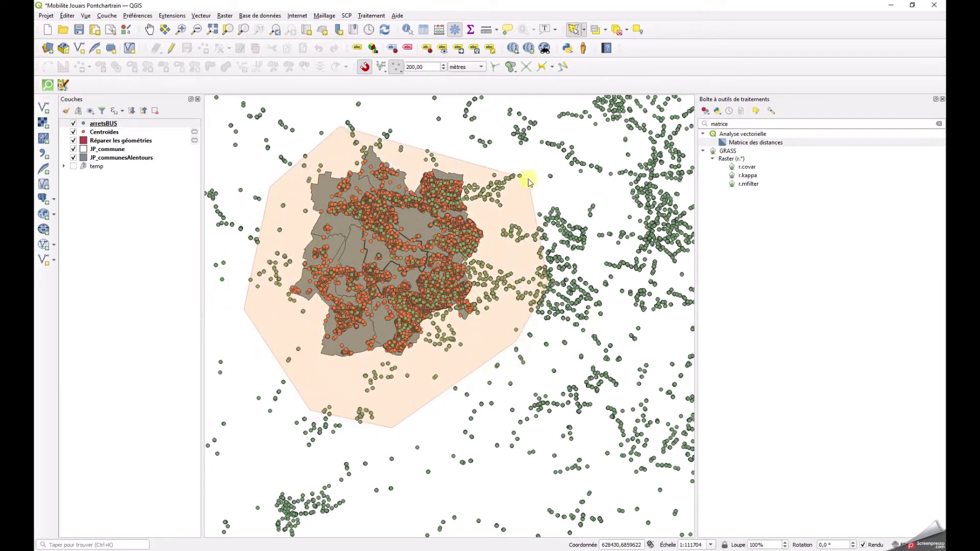
left_click(524, 115)
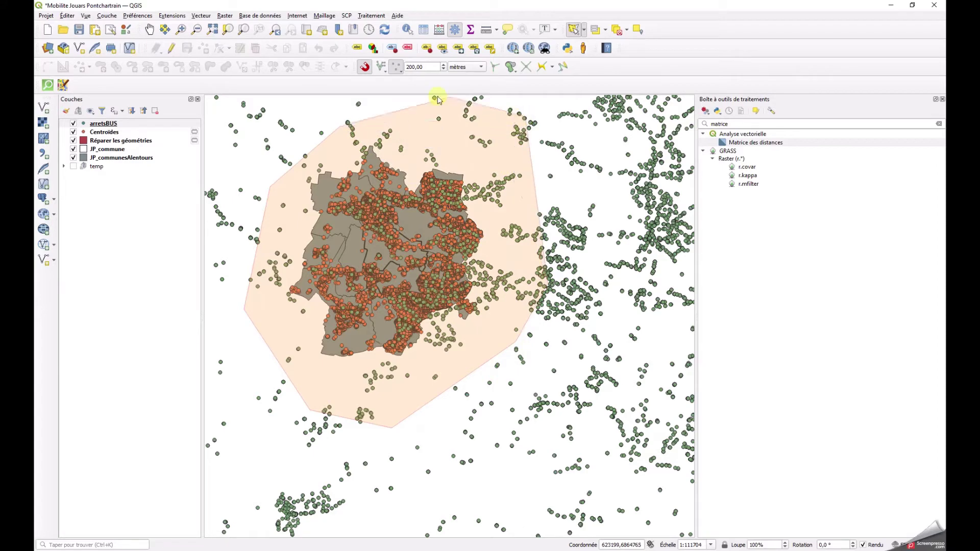
right_click(361, 105)
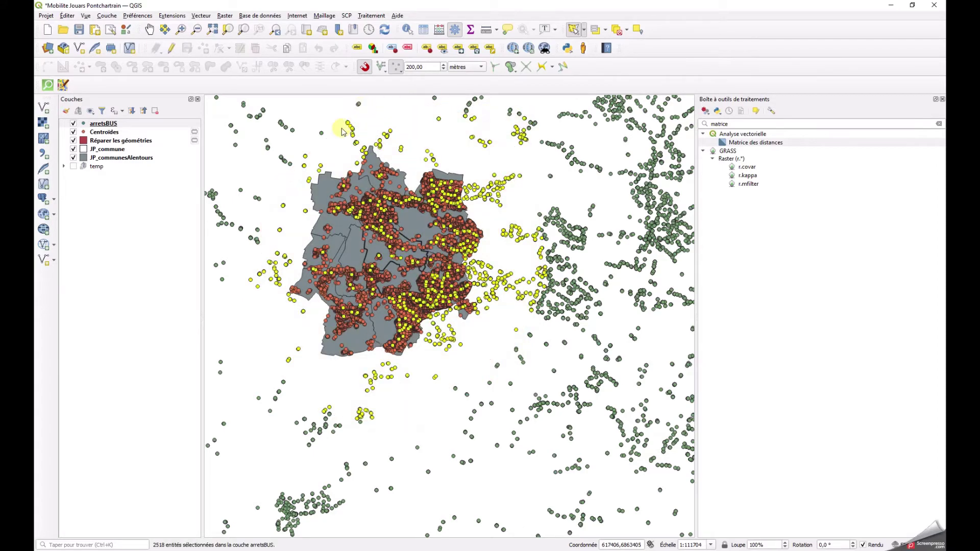
Export only the selected arretsBUS features to the Workspace folder as the ESRI Shapefile Bus_station_eviron_JP in EPSG:2154, adding it to the map
right_click(109, 126)
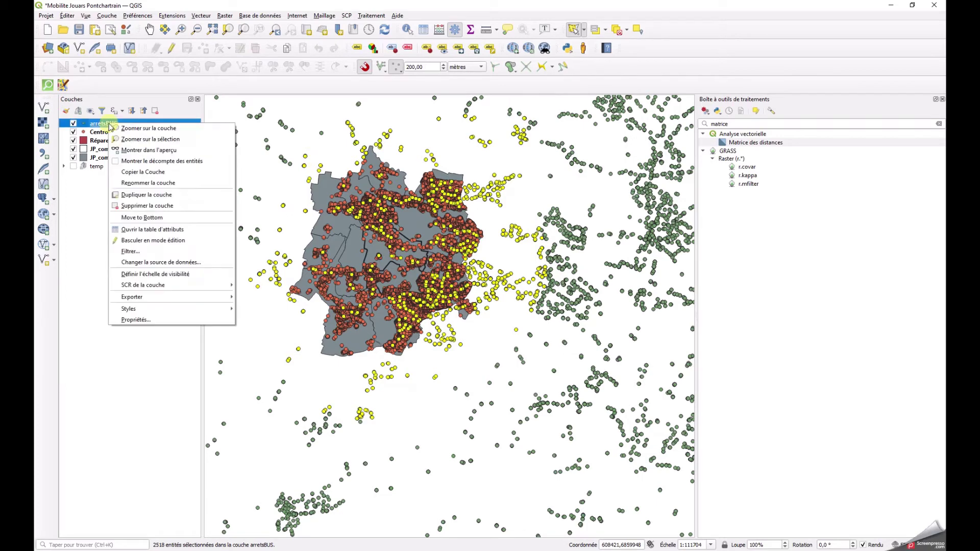
mouse_move(164, 296)
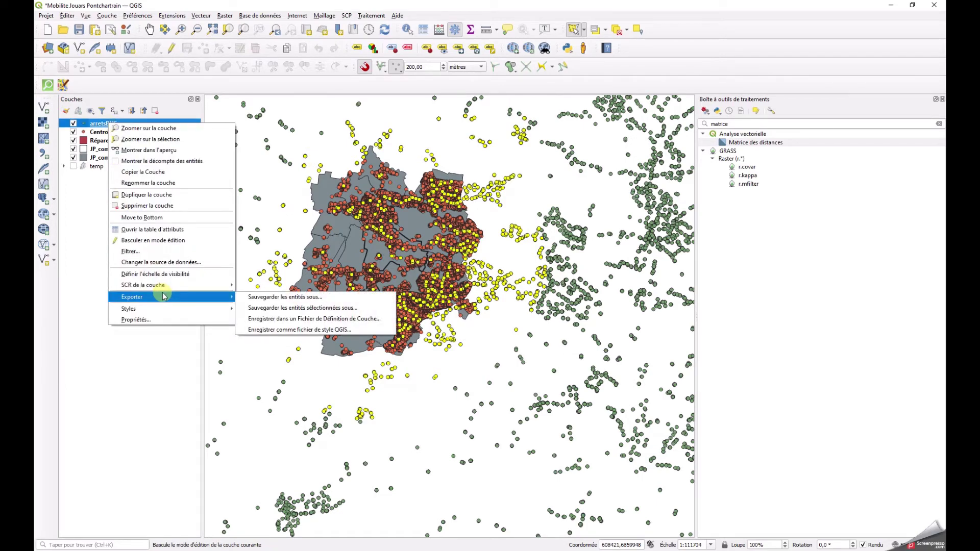
left_click(285, 308)
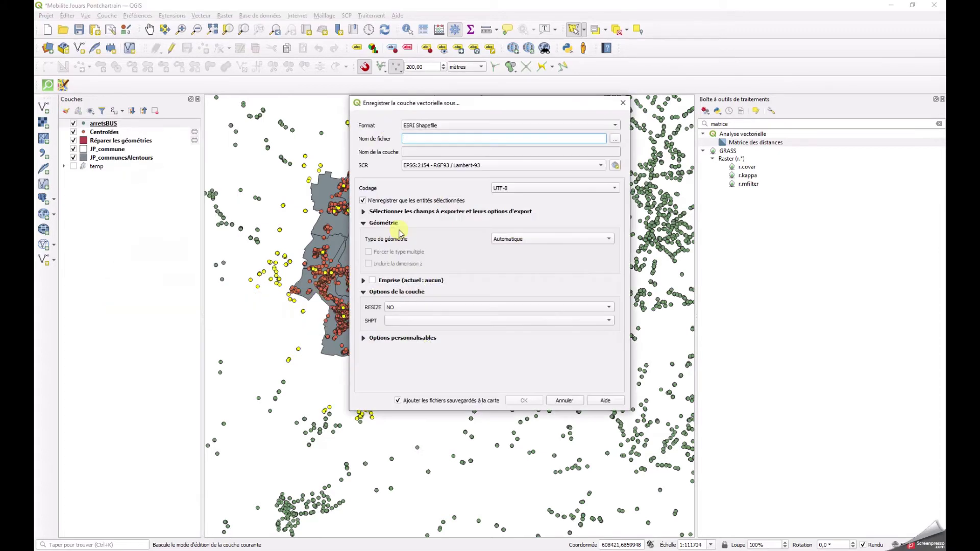
left_click(616, 139)
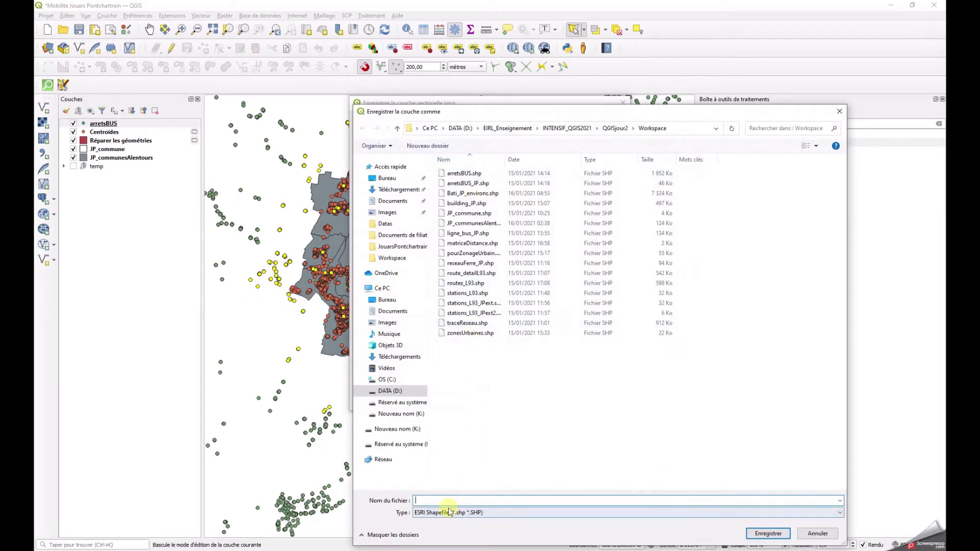
type("Bus")
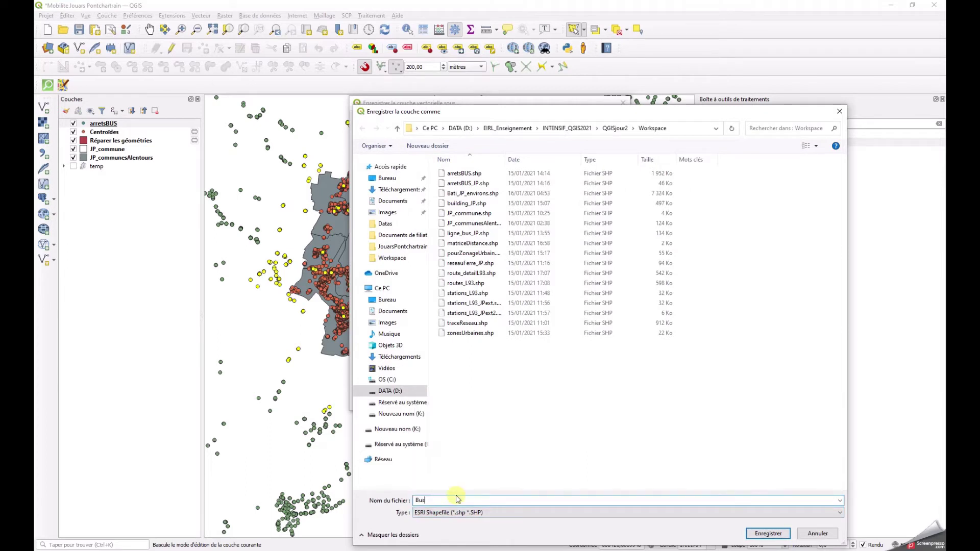
type("_station_eviron_JP")
key("Return")
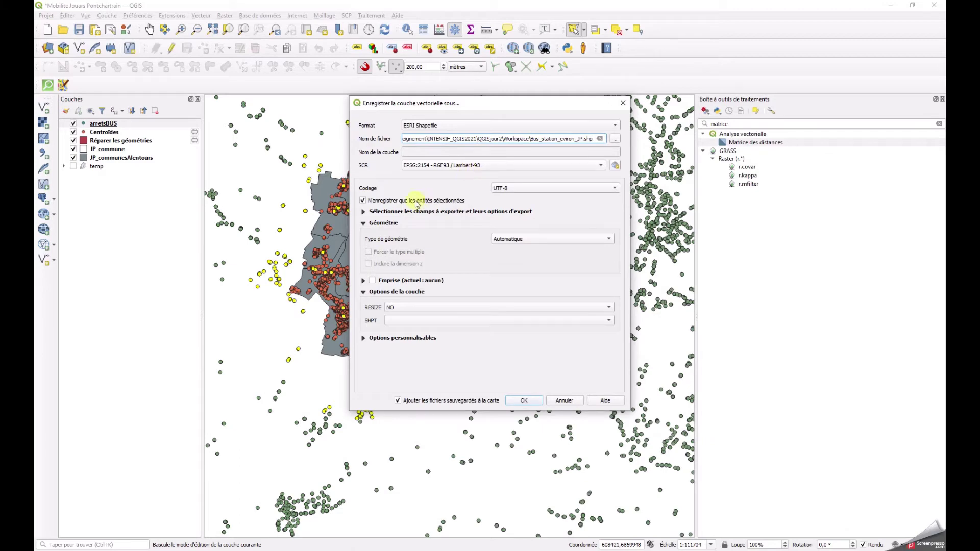
left_click(363, 201)
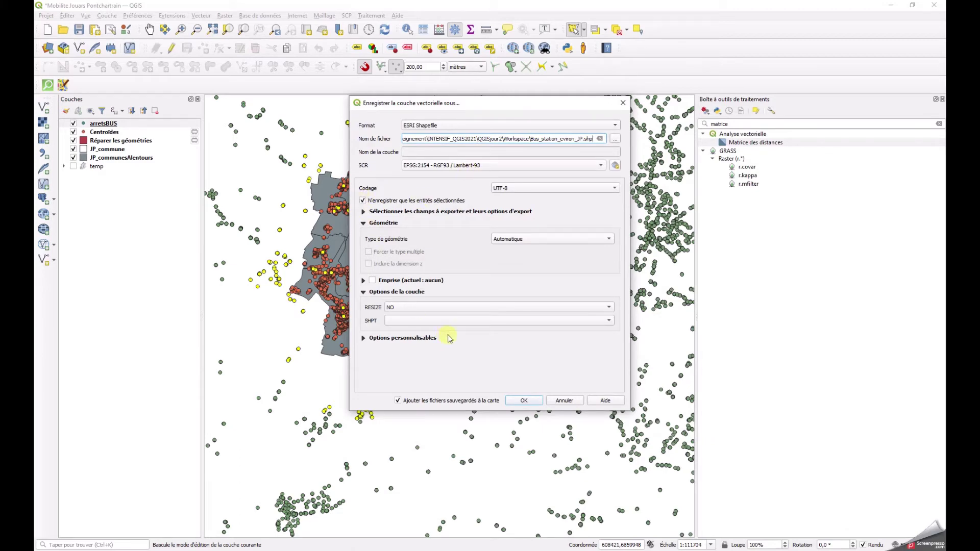
left_click(523, 400)
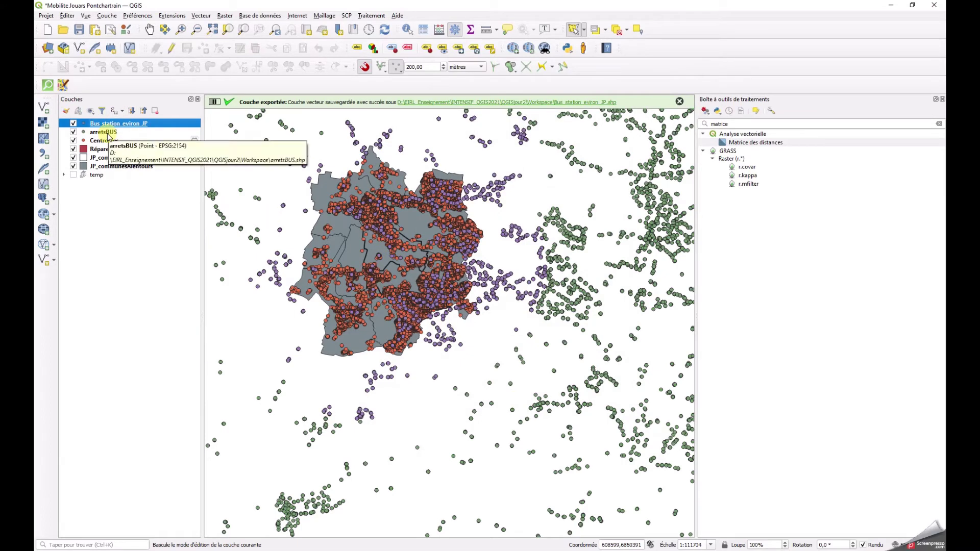
Remove the original arretsBUS layer from the project
left_click(155, 111)
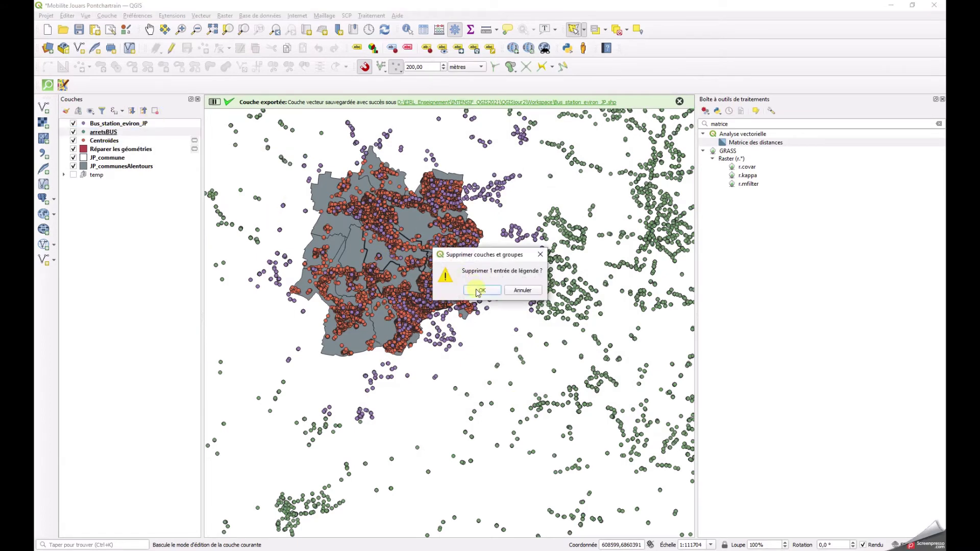
left_click(480, 289)
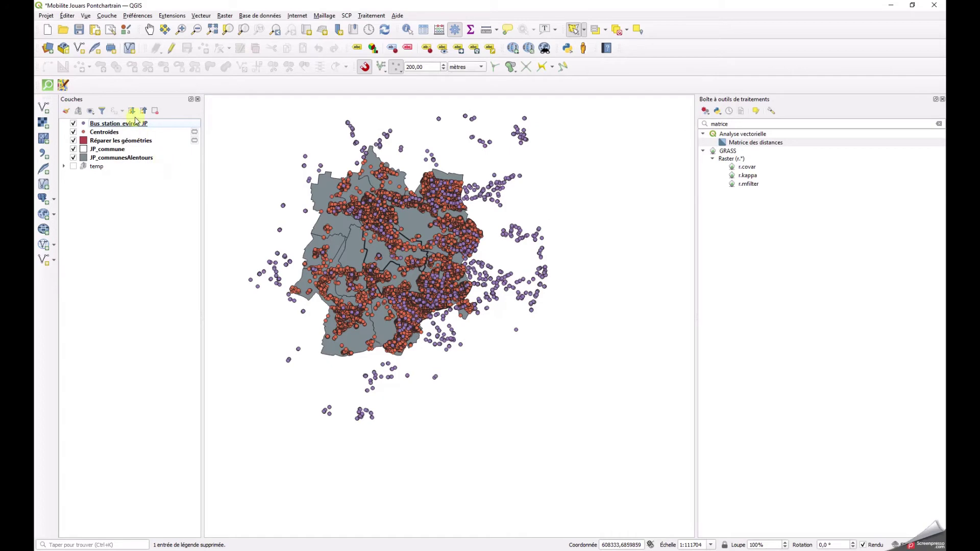
Open the attribute table of Bus_station_eviron_JP and sort it by ZDEr_ID_RE to check for repeated identifiers
right_click(137, 124)
left_click(194, 231)
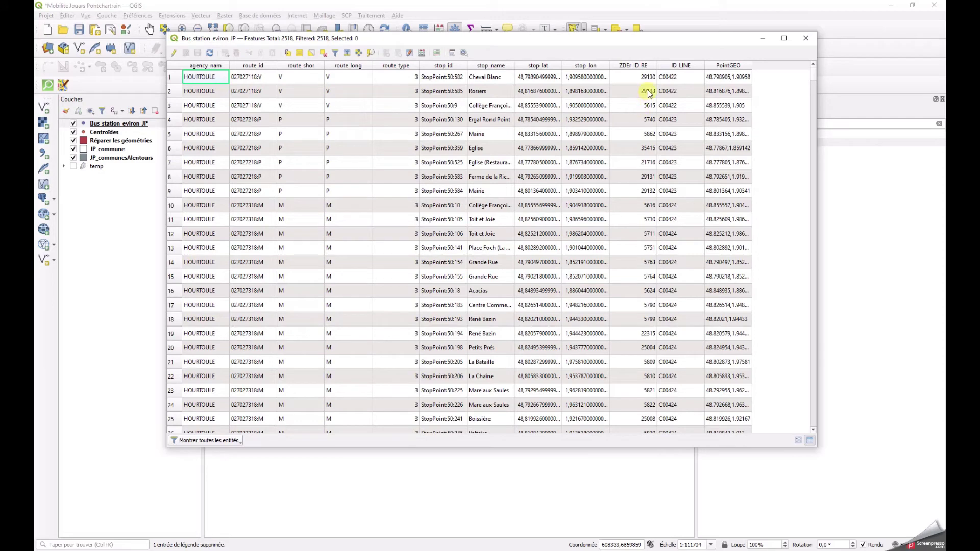
left_click(647, 66)
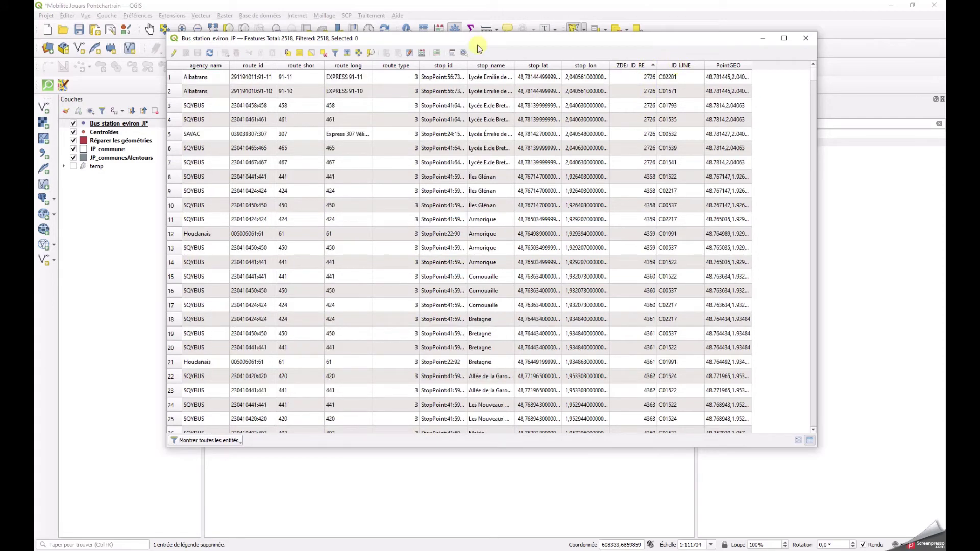
Add a new integer field named ID with length 10 to Bus_station_eviron_JP, calculated from the expression $id
left_click(422, 52)
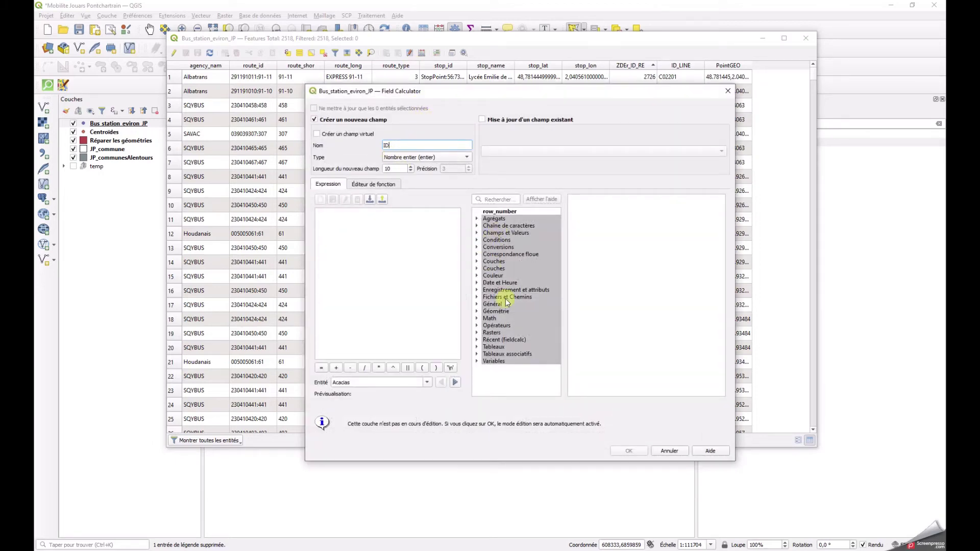
left_click(360, 237)
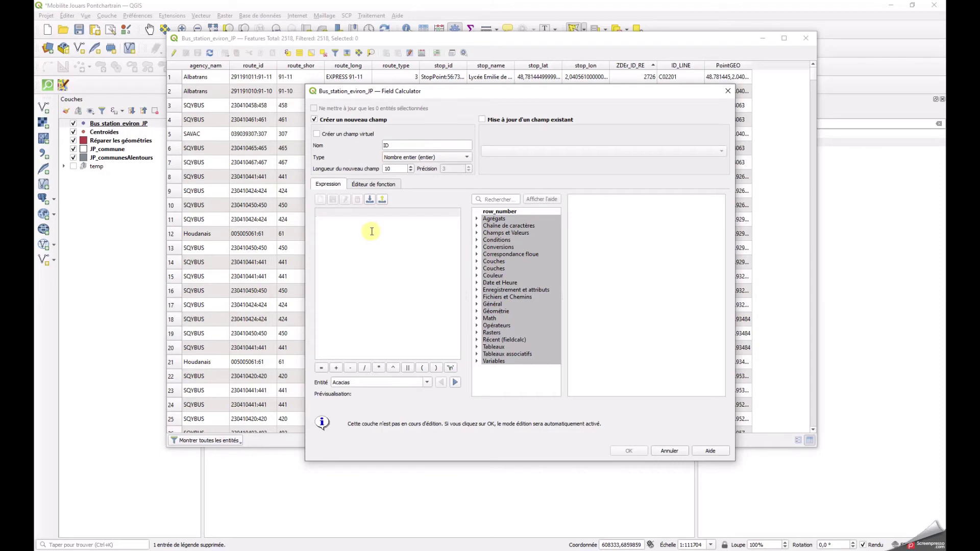
type("$id")
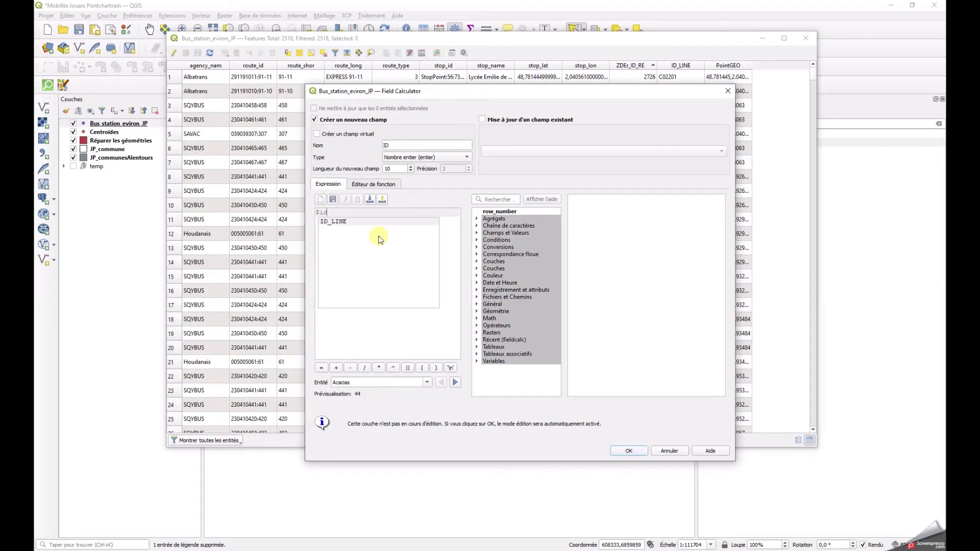
left_click(382, 339)
left_click(477, 290)
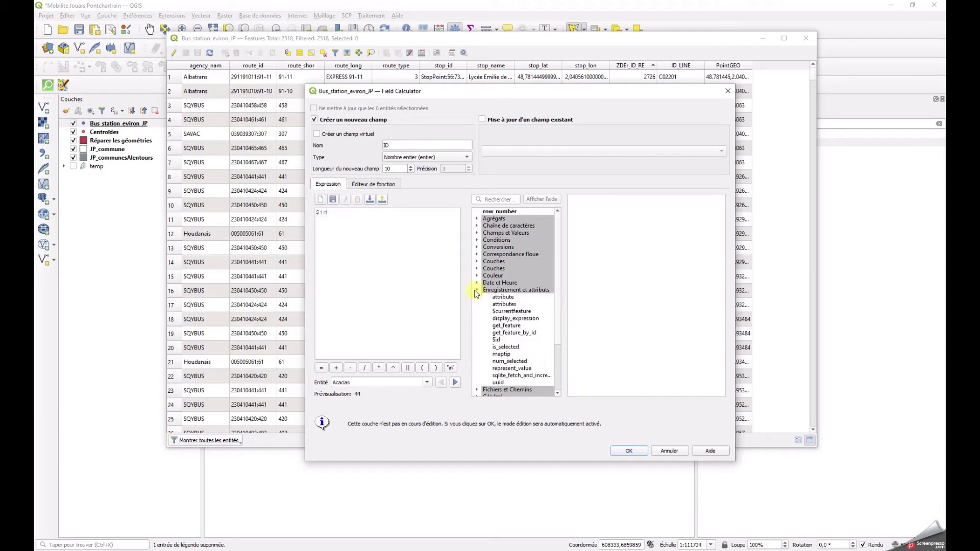
left_click(497, 340)
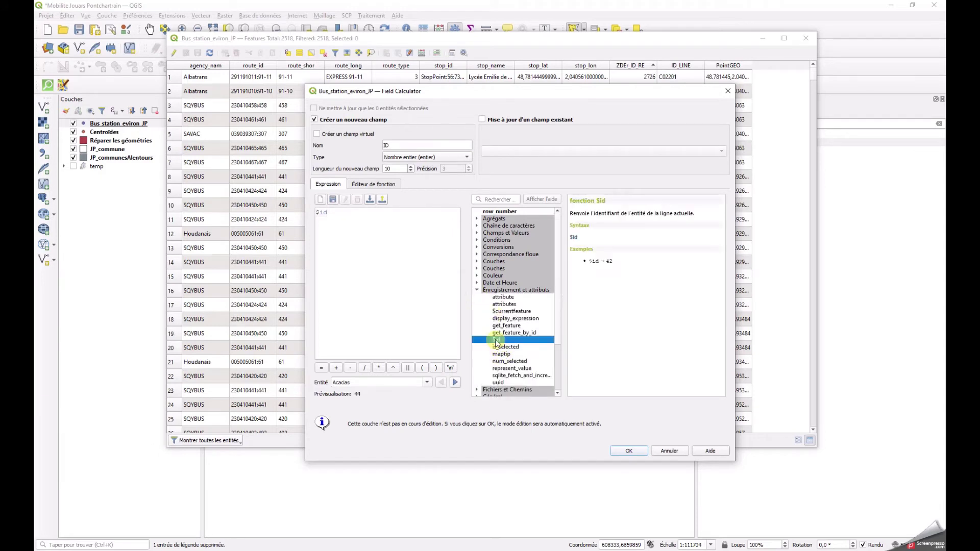
left_click(624, 452)
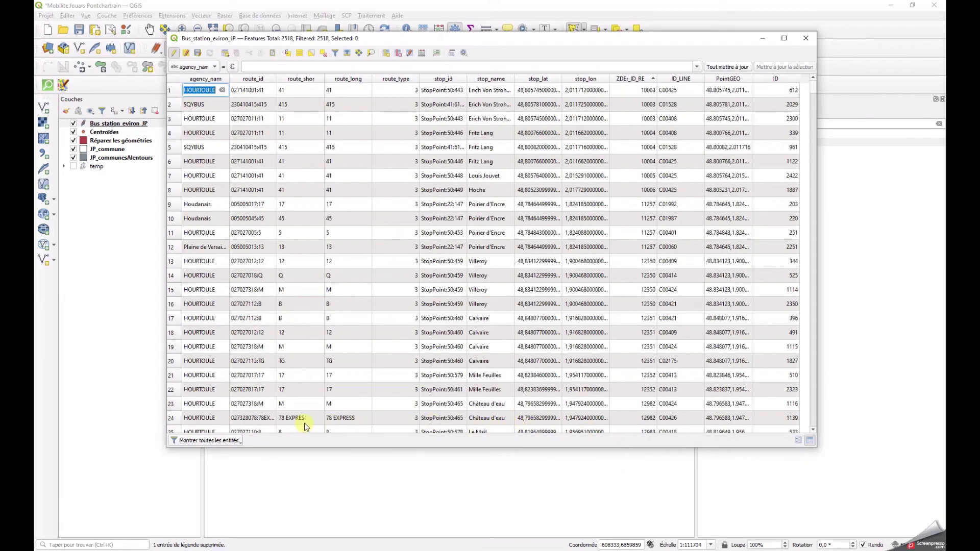
Sort the Bus_station_eviron_JP table by the new ID field to check that each stop has its own identifier
left_click(775, 79)
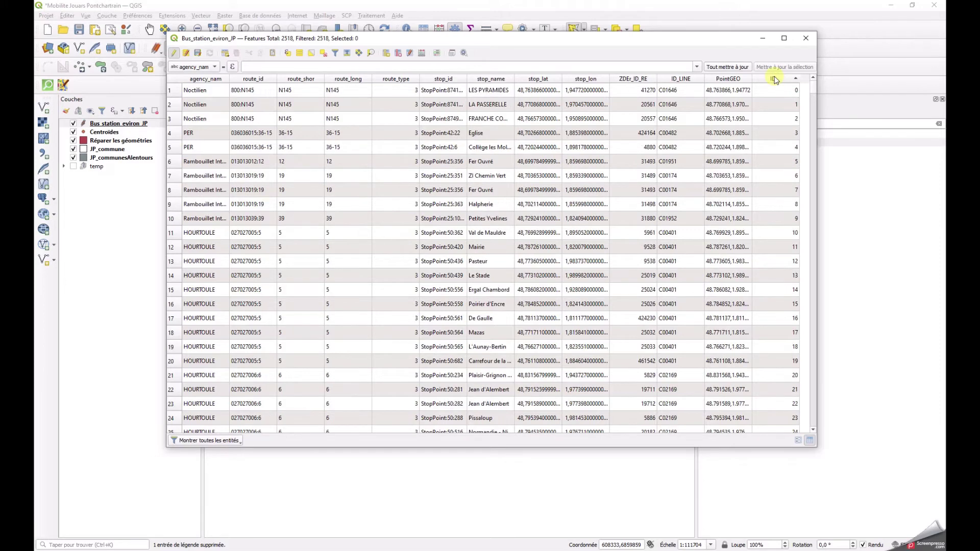
left_click(774, 79)
left_click(774, 79)
Save the edits to Bus_station_eviron_JP, end its editing mode and close the attribute table
left_click(175, 54)
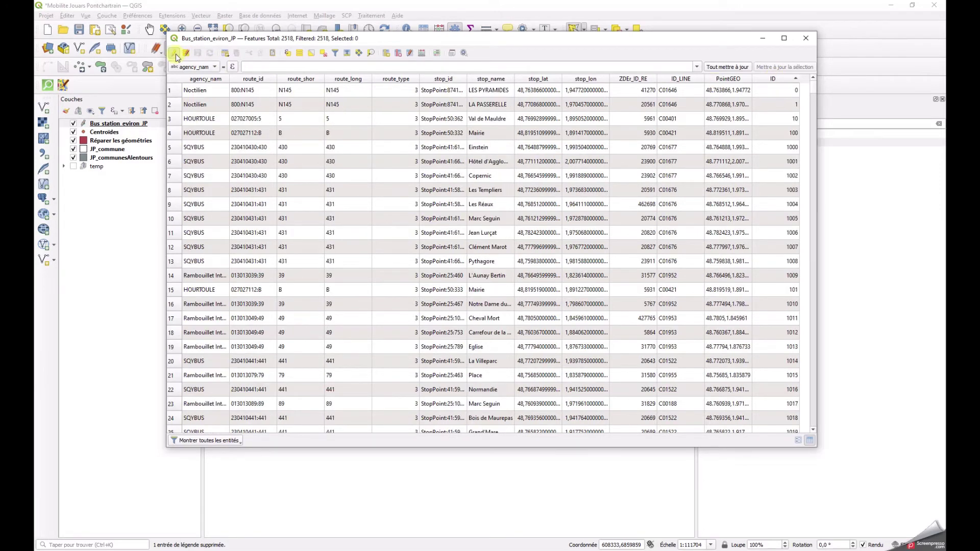
left_click(175, 54)
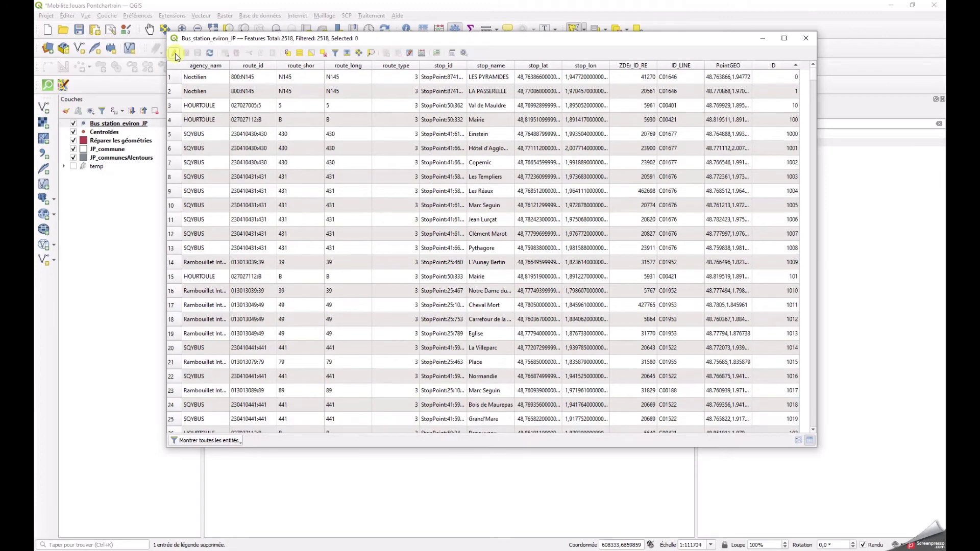
left_click(806, 37)
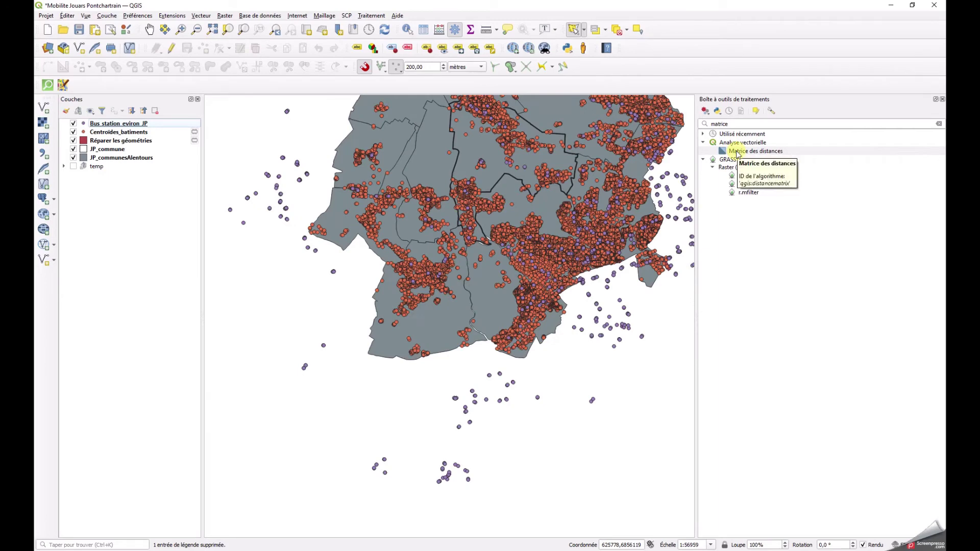
Open the Matrice des distances tool with Centroides_batiments as the input point layer and ID as its unique identifier field
double_click(737, 152)
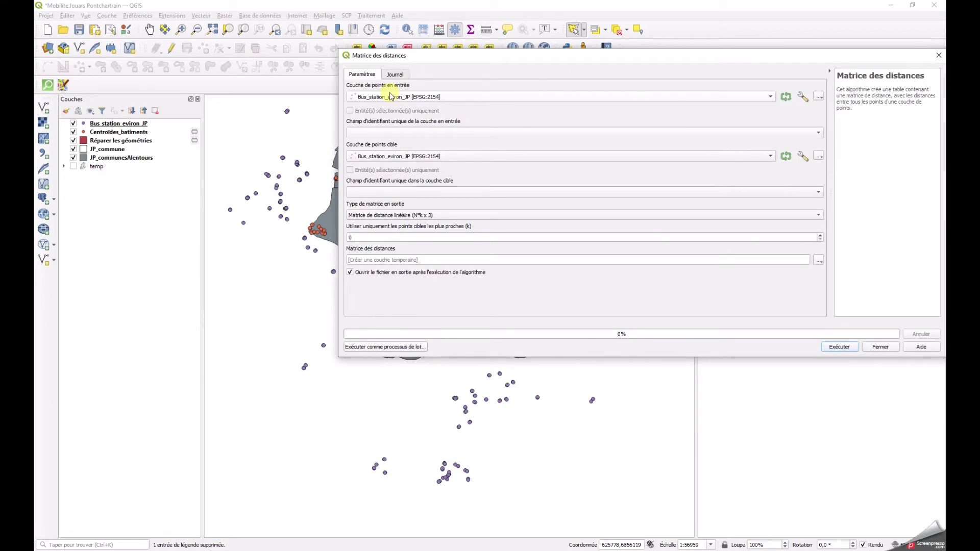
left_click_drag(391, 62, 476, 107)
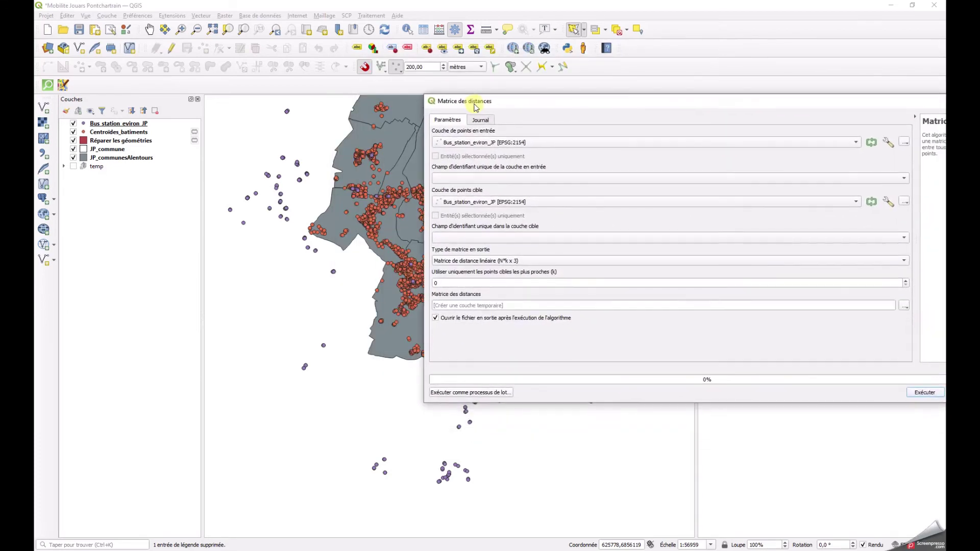
left_click(469, 145)
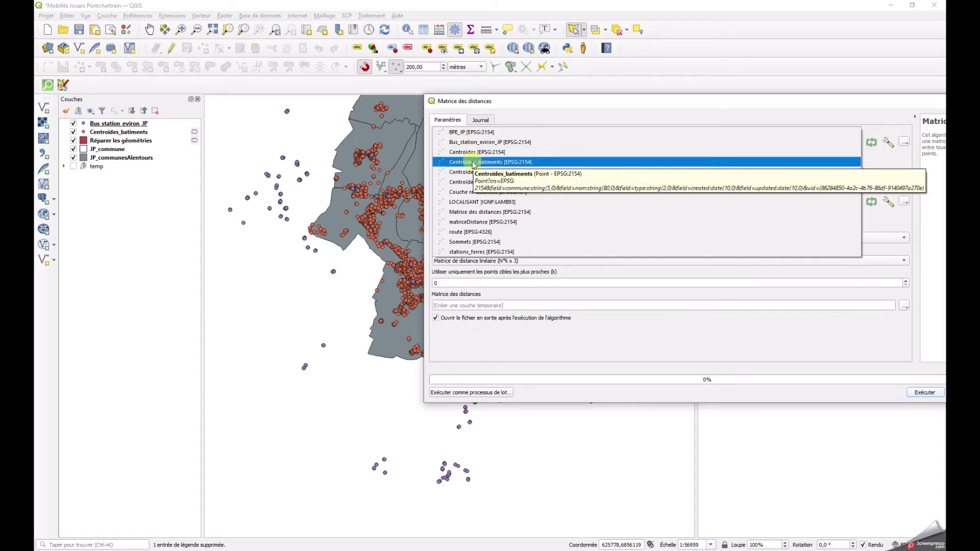
left_click(467, 162)
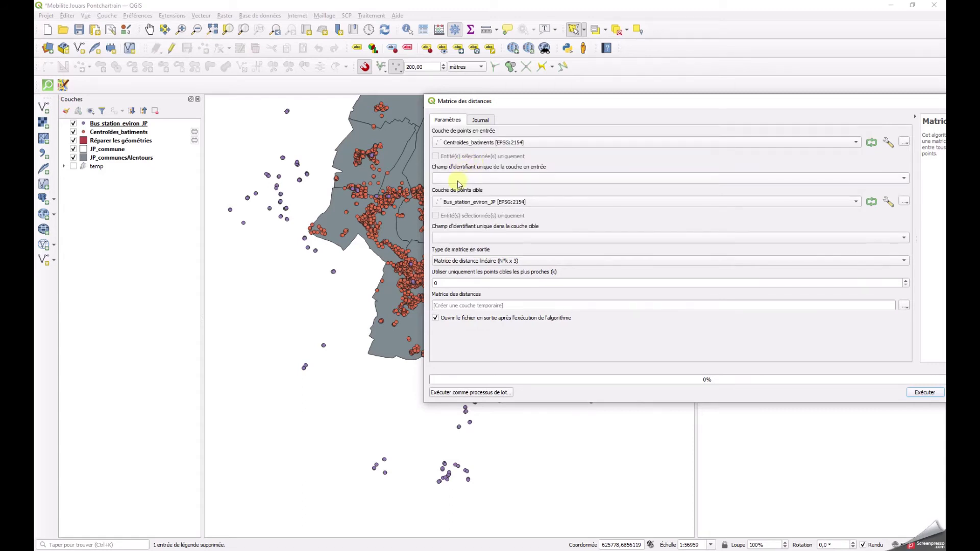
left_click(458, 179)
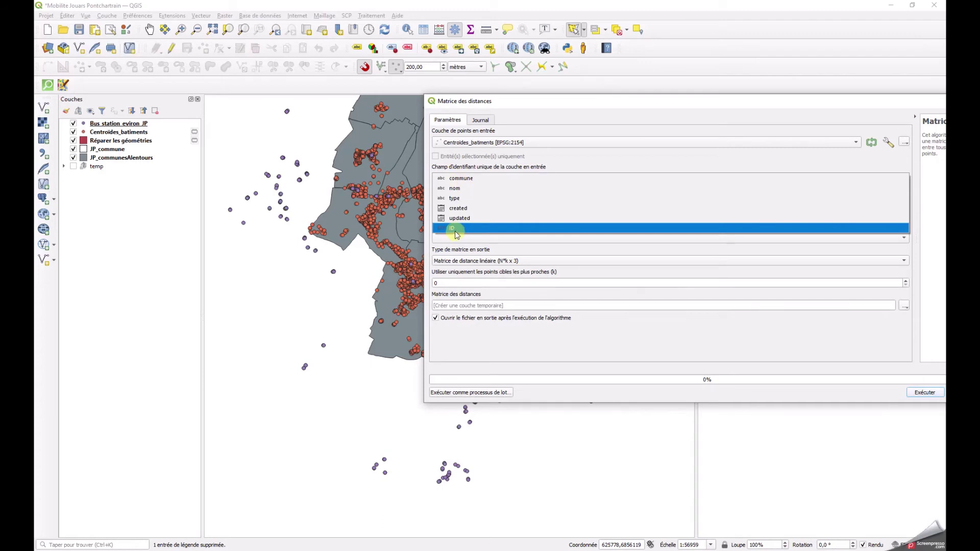
left_click(455, 228)
Set Bus_station_eviron_JP as the target point layer of the distance matrix, with ID as its unique identifier field
left_click(462, 203)
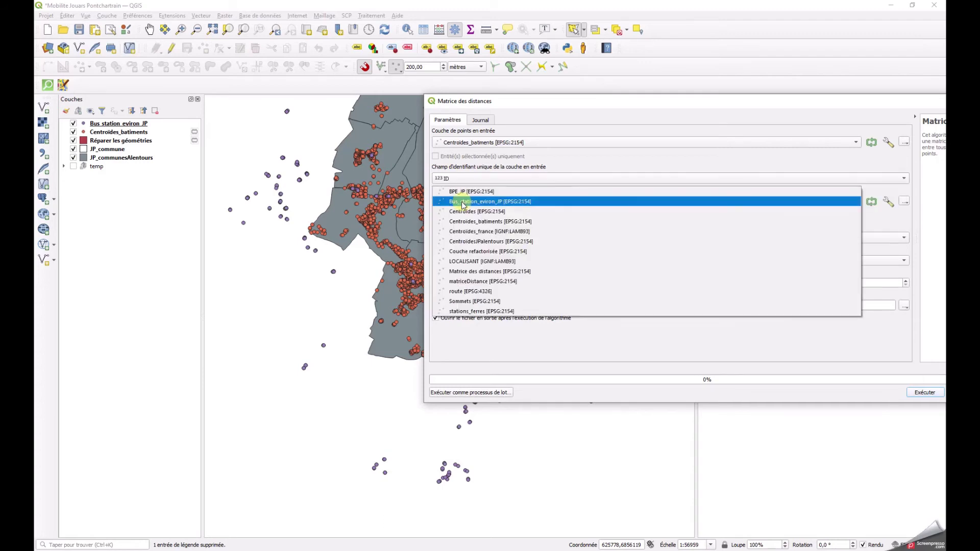
left_click(462, 203)
left_click(457, 238)
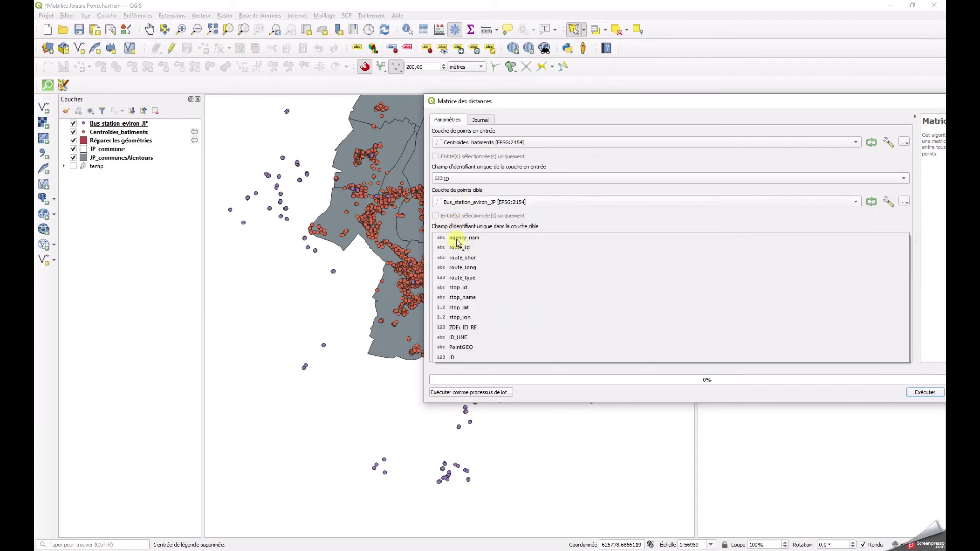
left_click(470, 358)
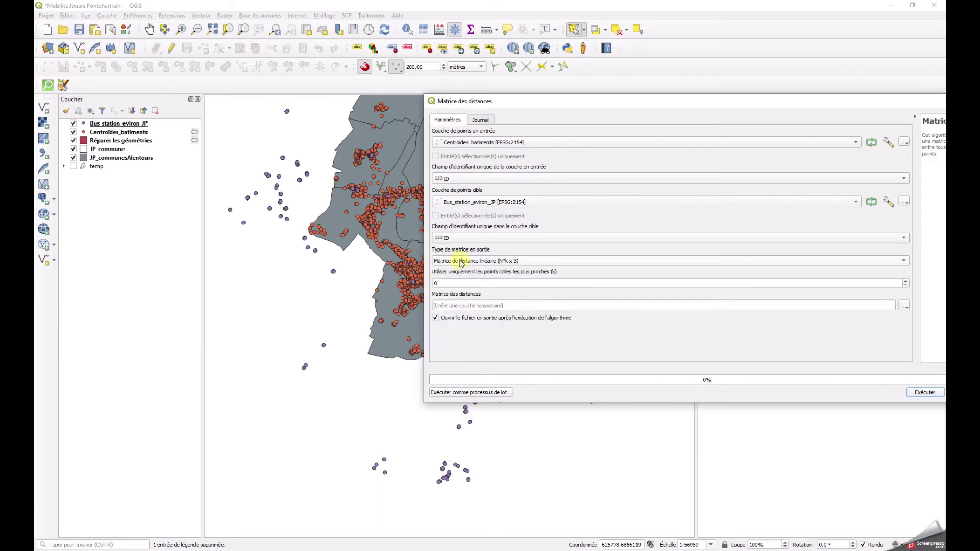
Compute the linear distance matrix (N*k x 3) to only the 1 nearest target point as a temporary layer, then close the tool
left_click(462, 261)
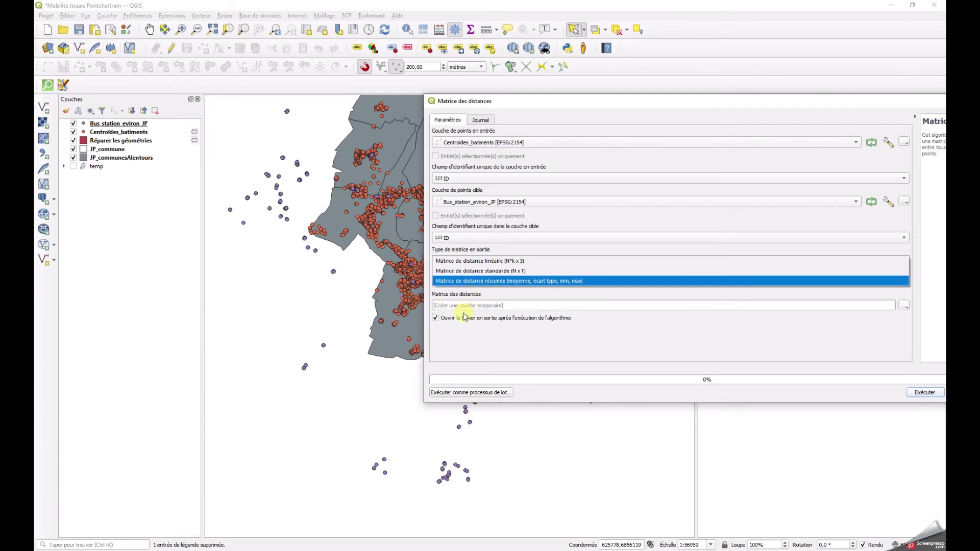
left_click(498, 262)
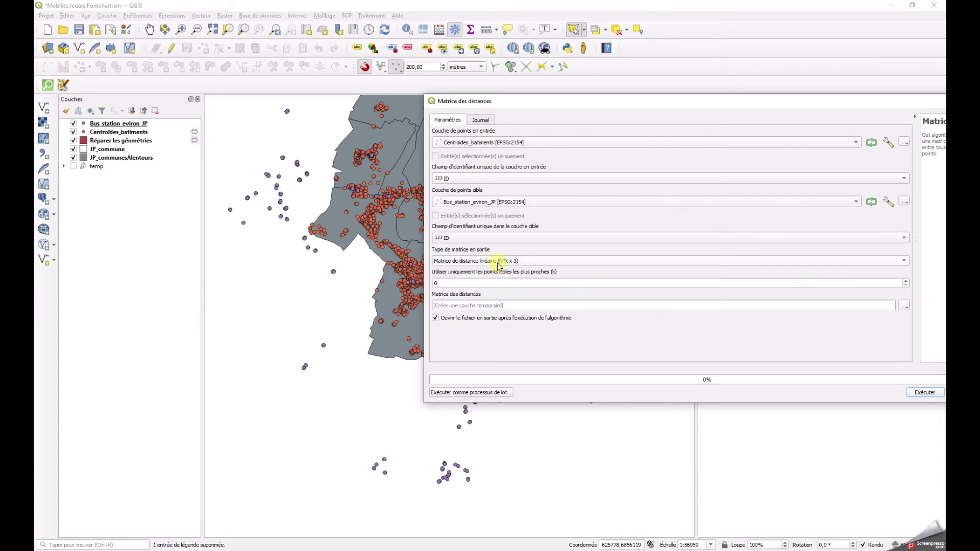
left_click(461, 283)
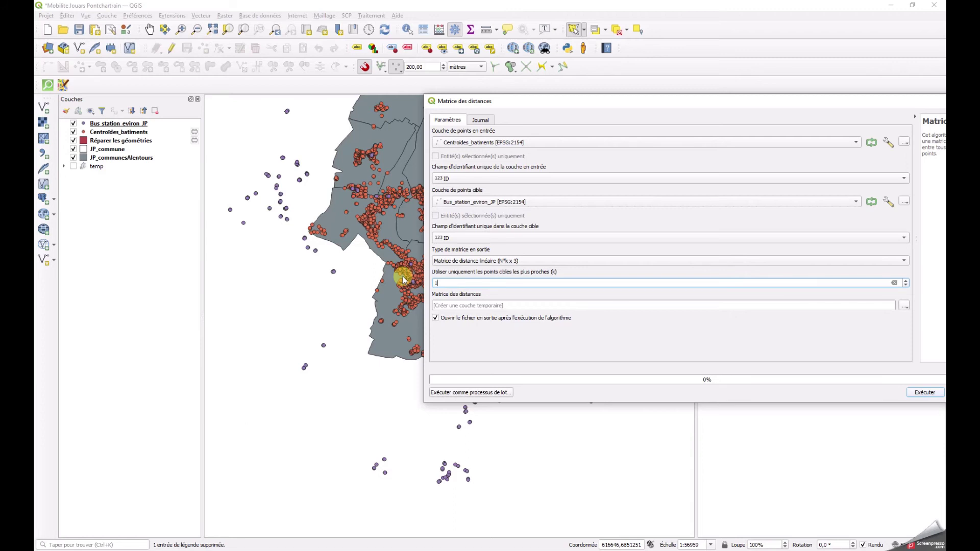
type("1")
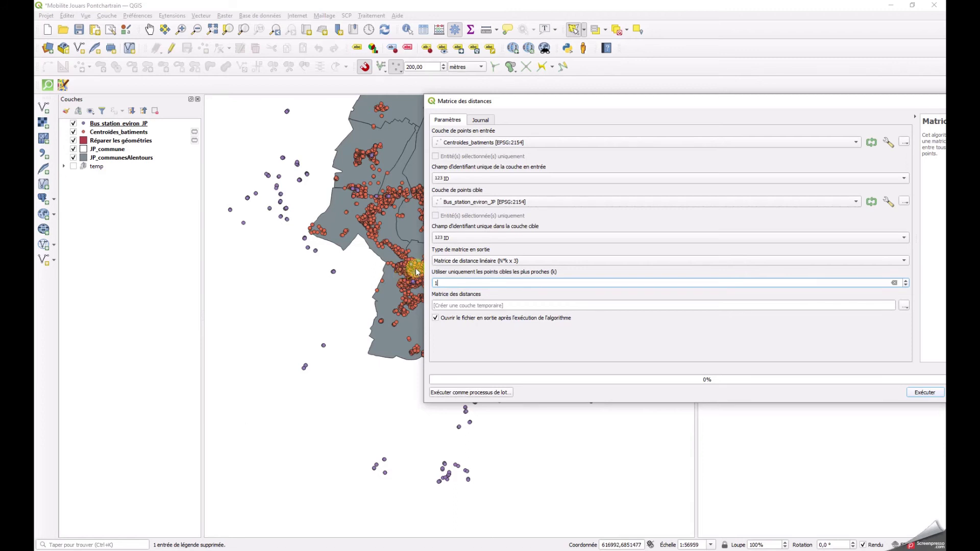
left_click(925, 392)
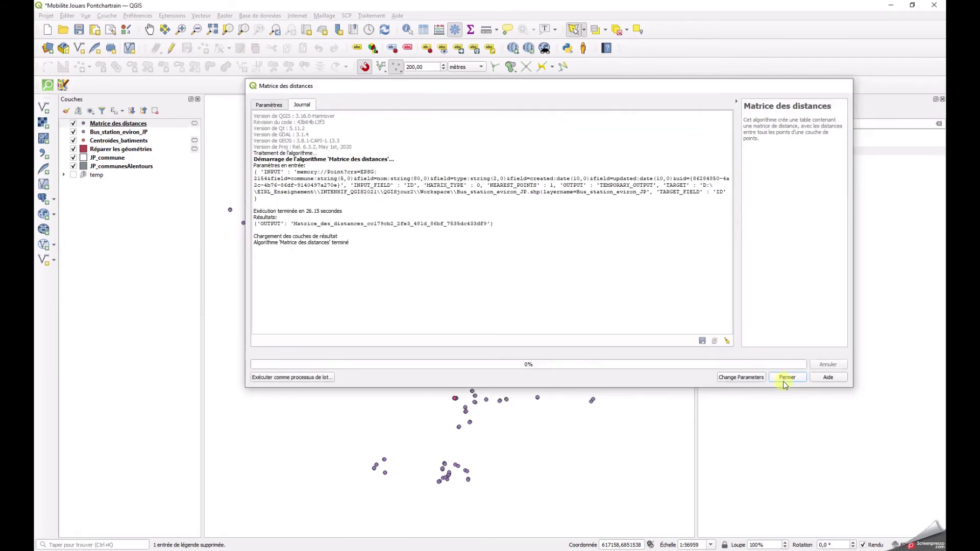
left_click(786, 379)
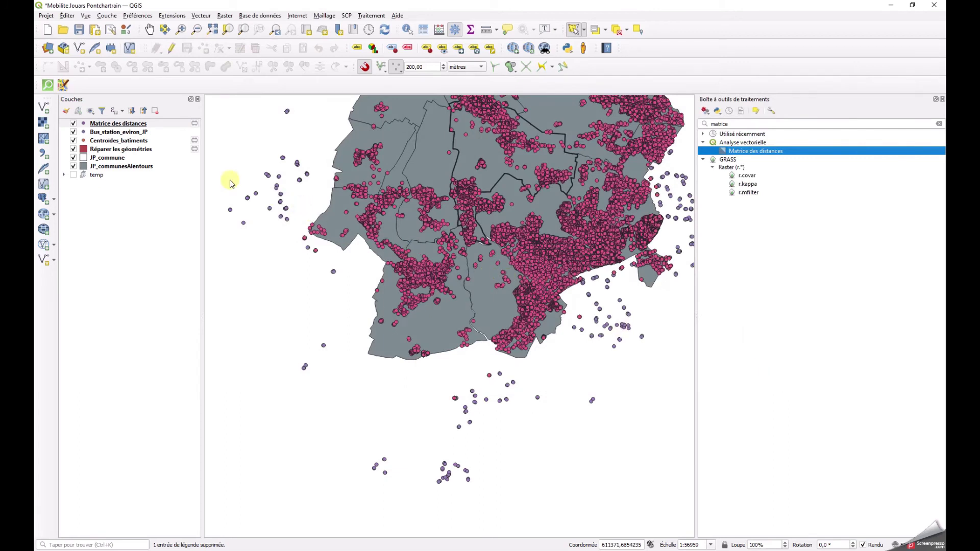
Open the attribute table of the Matrice des distances layer and sort it by Distance, longest first
left_click(74, 124)
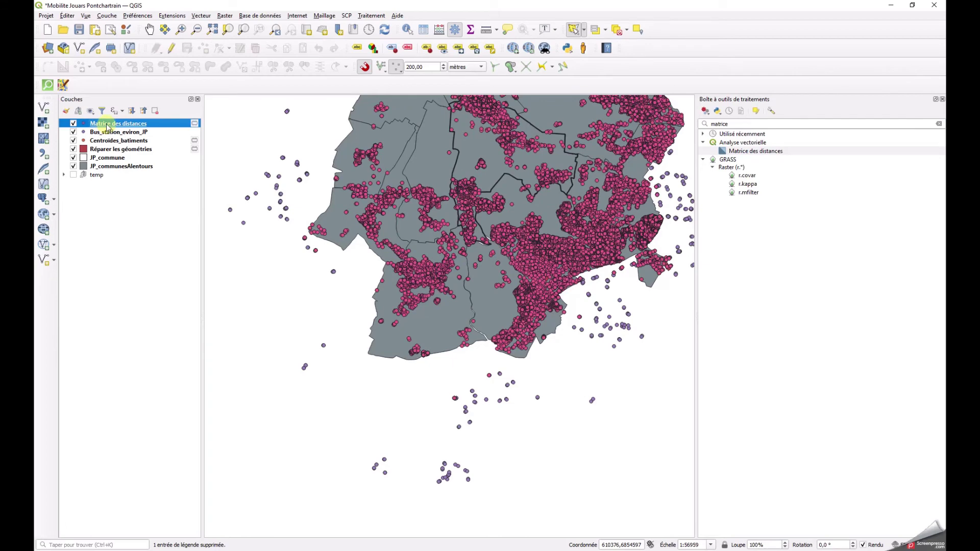
right_click(107, 126)
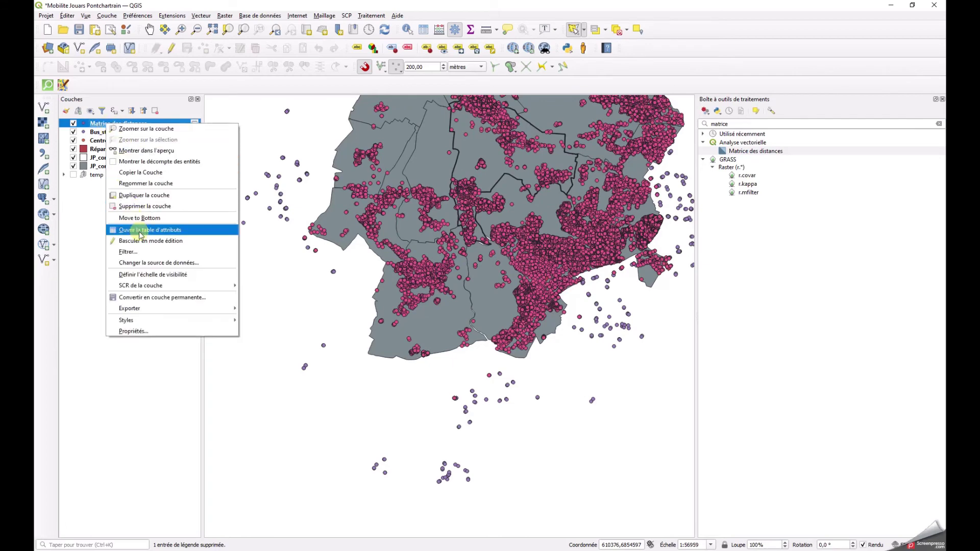
left_click(178, 230)
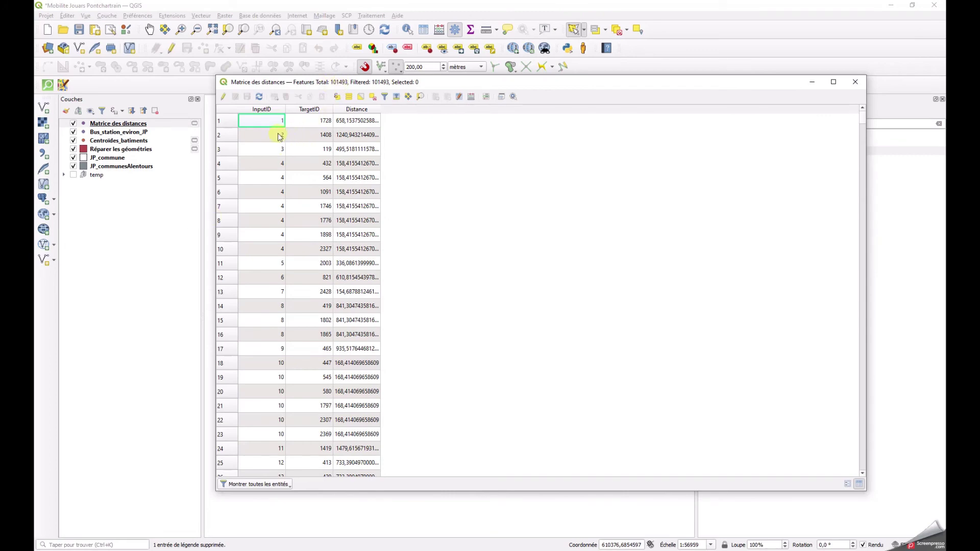
left_click_drag(286, 85, 622, 64)
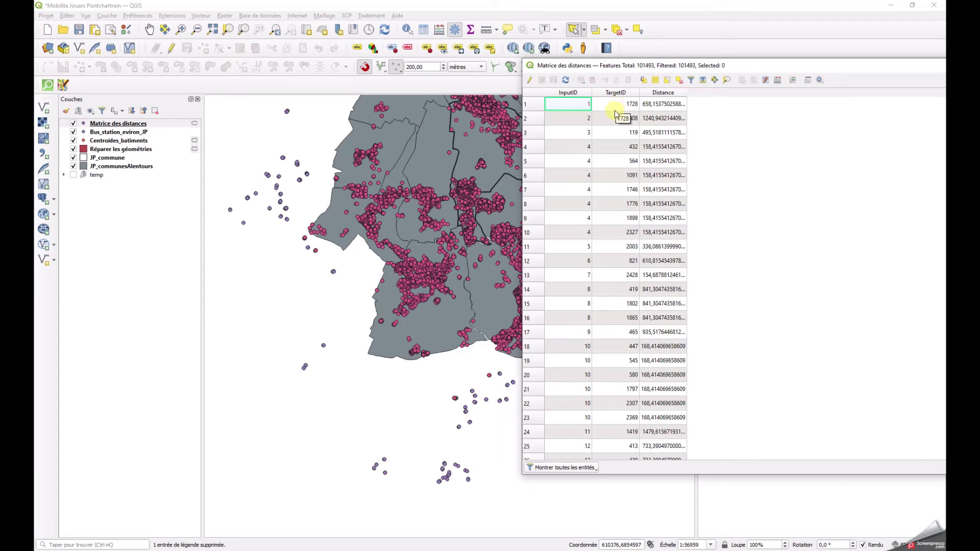
left_click(663, 93)
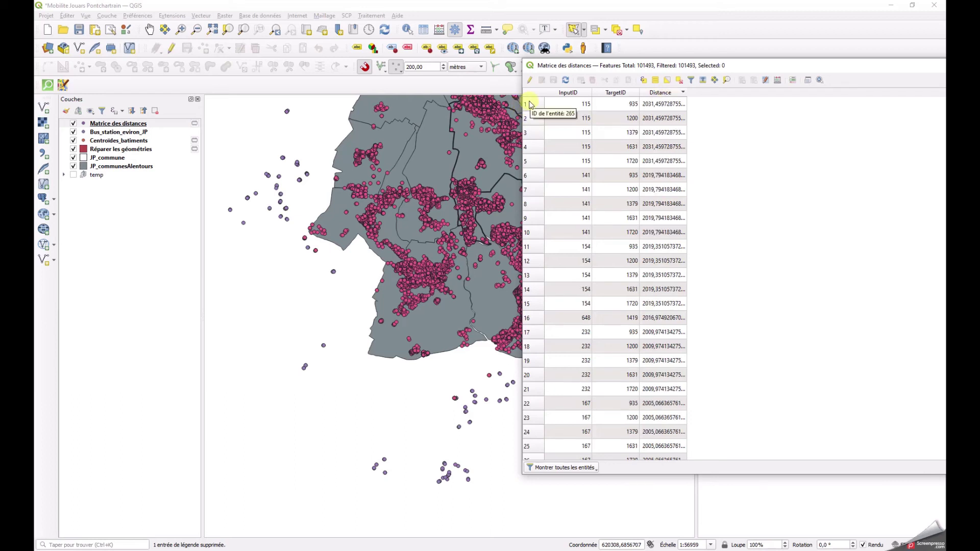
Select the 15 rows for InputID 115, 141 and 154 and locate these most distant buildings on the map relative to the bus stops
left_click_drag(531, 105, 531, 316)
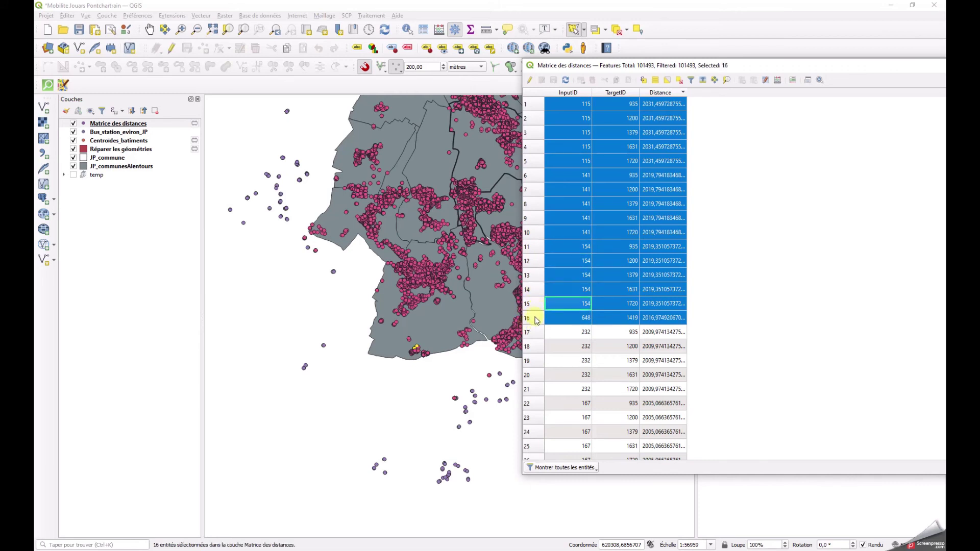
left_click(536, 319, "ctrl")
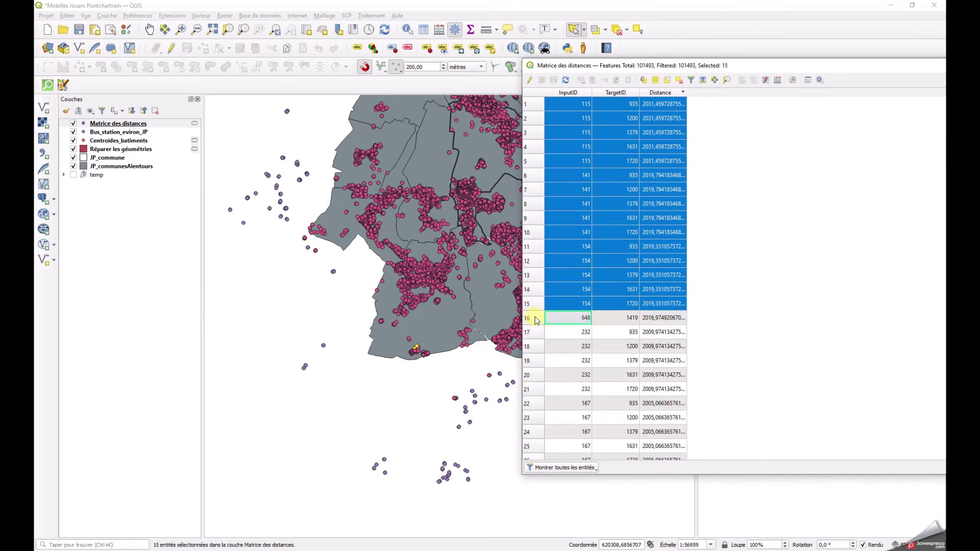
left_click(729, 82)
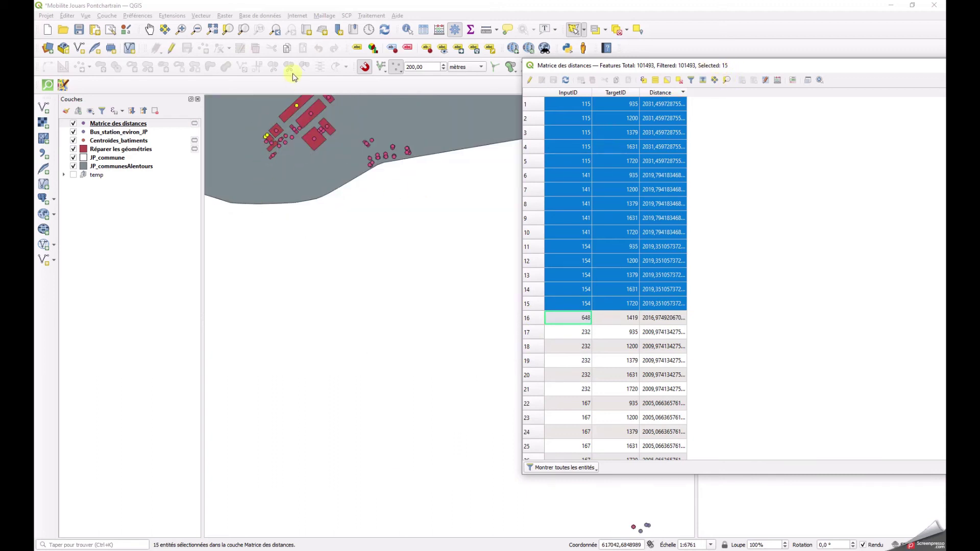
left_click(149, 29)
left_click_drag(287, 146, 377, 250)
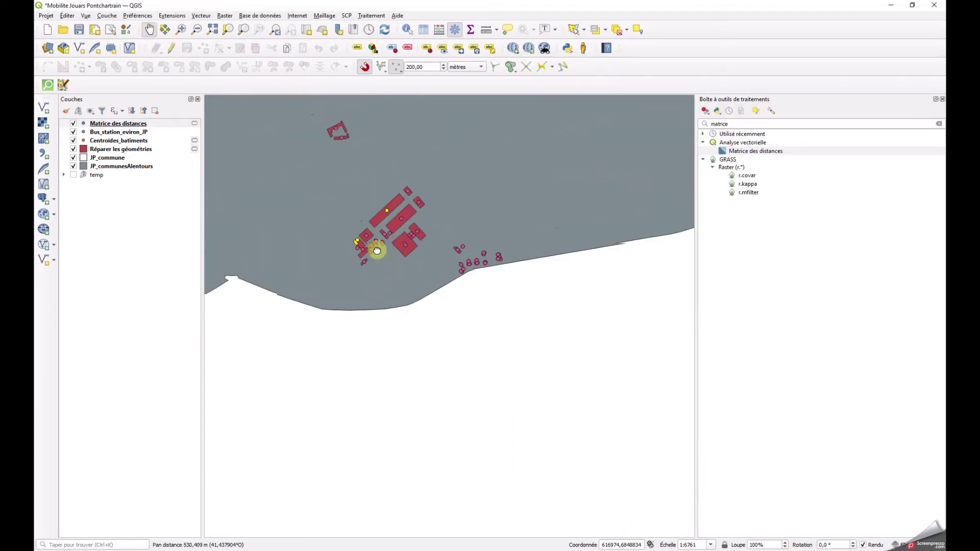
scroll(376, 252, "down", 4)
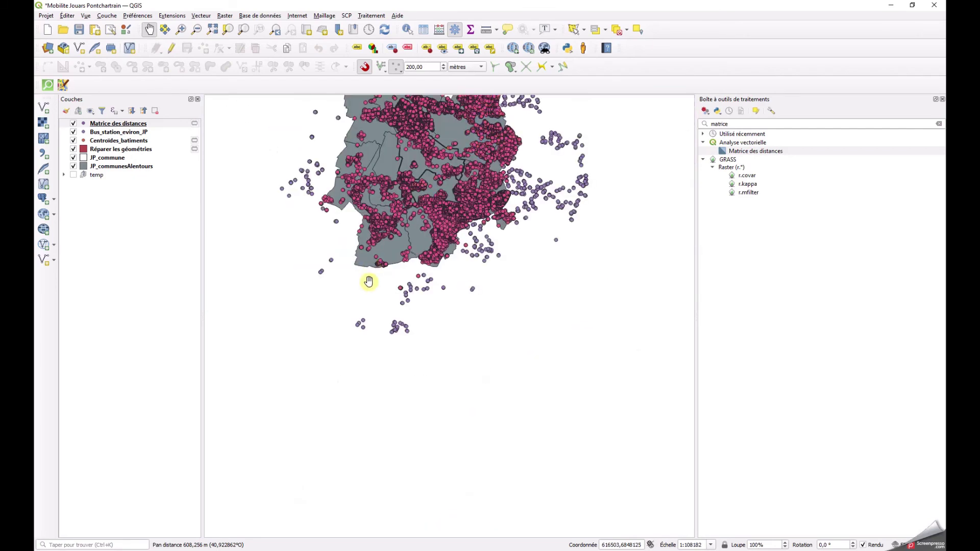
left_click_drag(361, 284, 448, 314)
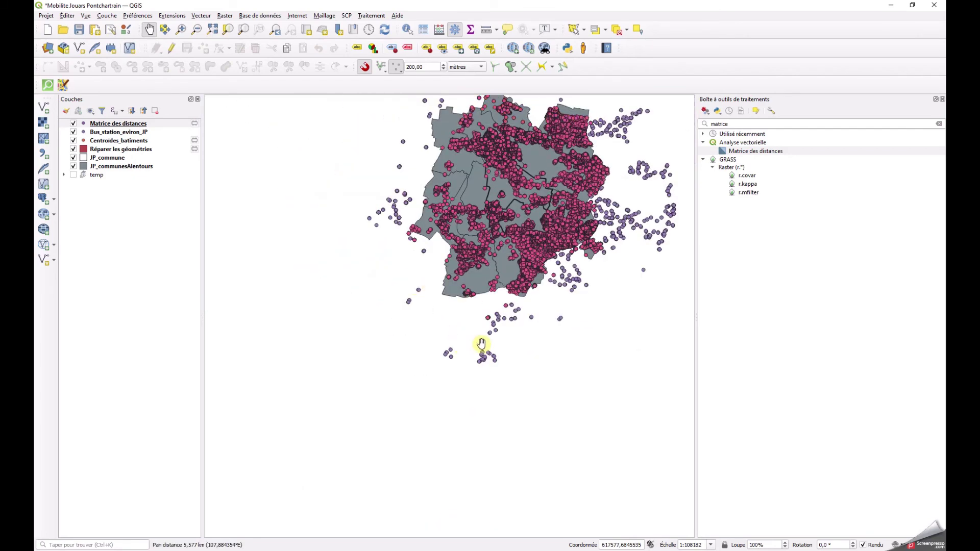
scroll(459, 322, "up", 1)
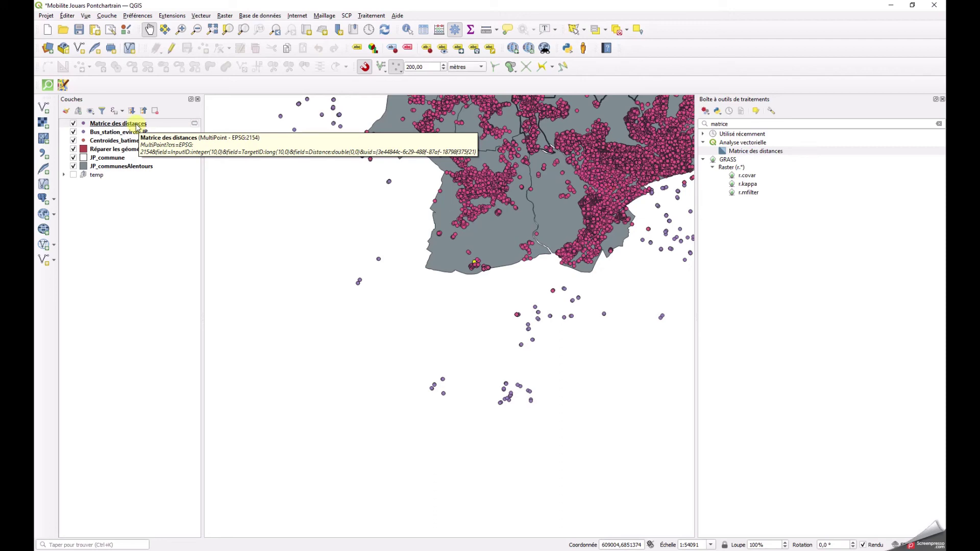
left_click_drag(389, 175, 400, 310)
scroll(408, 267, "down", 1)
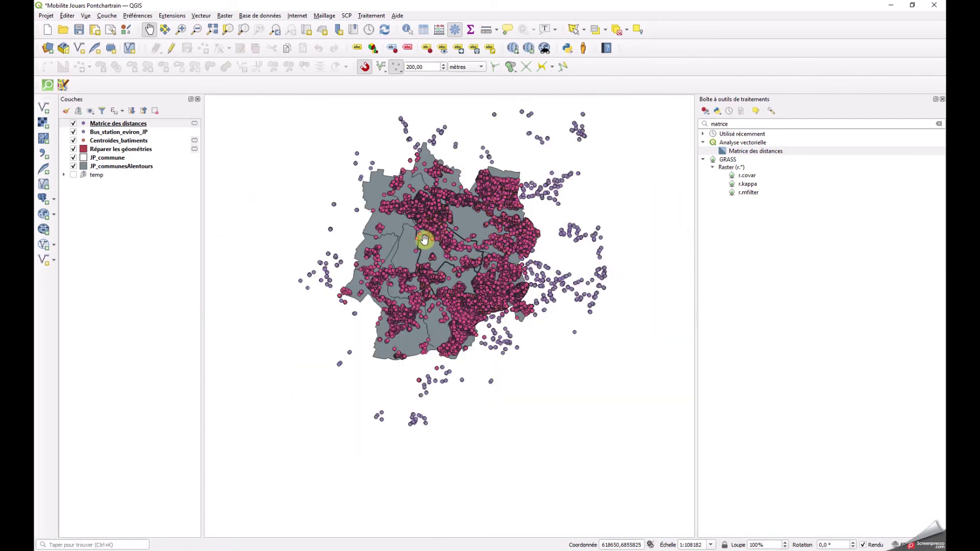
Clear the feature selection and show the statistical summary, enlarged below the layer list
left_click(114, 125)
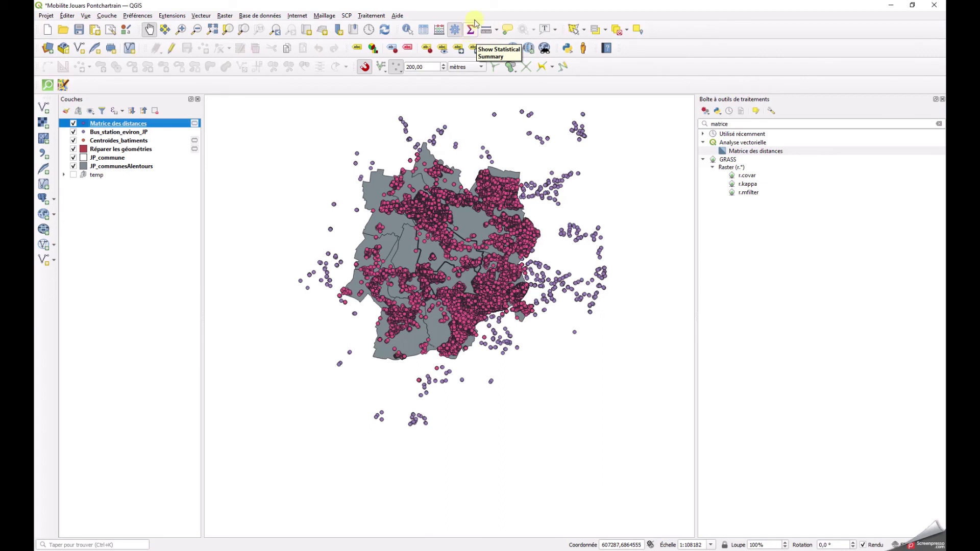
left_click(616, 31)
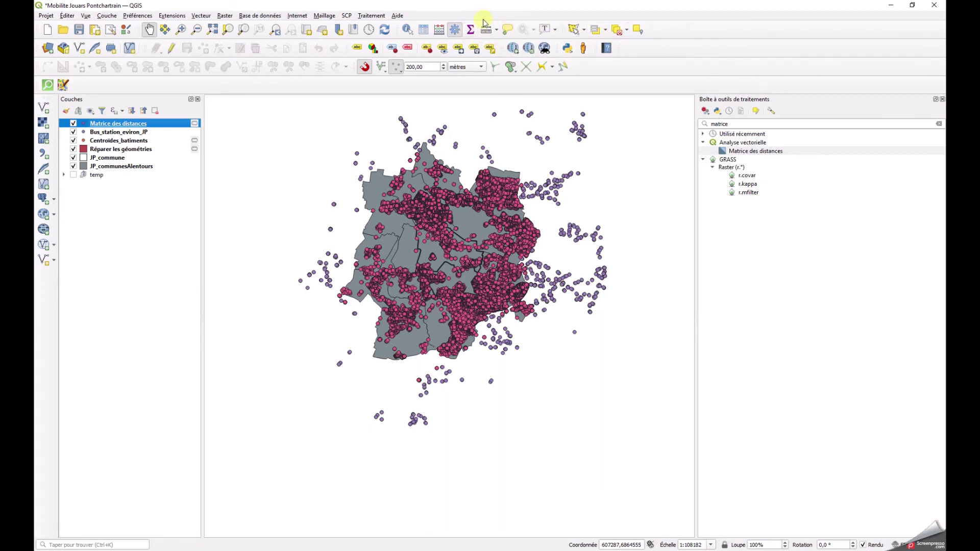
left_click(470, 29)
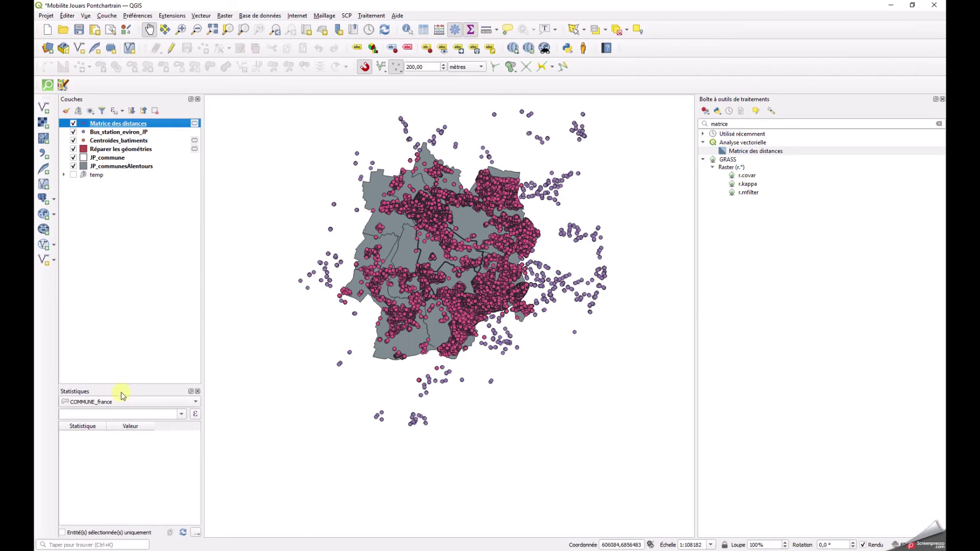
left_click_drag(123, 385, 129, 261)
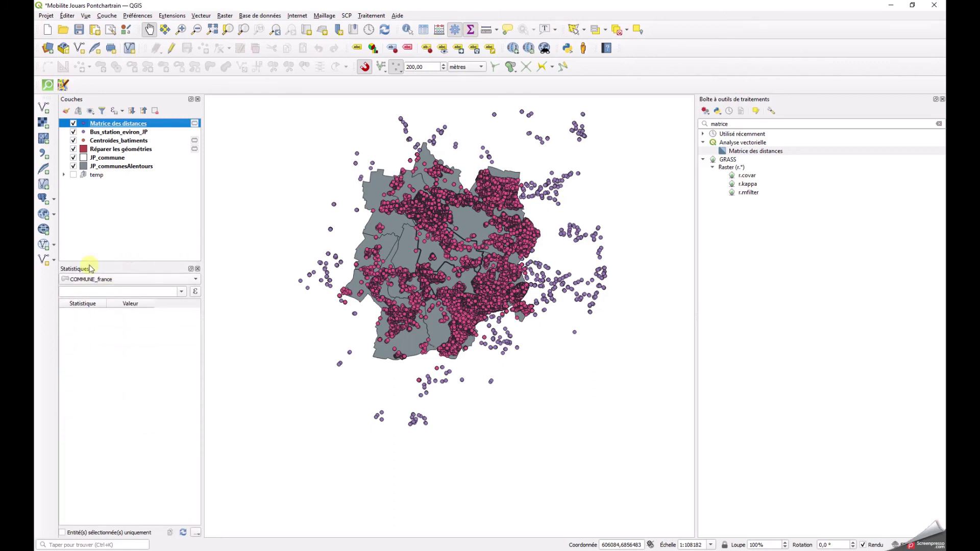
left_click(184, 280)
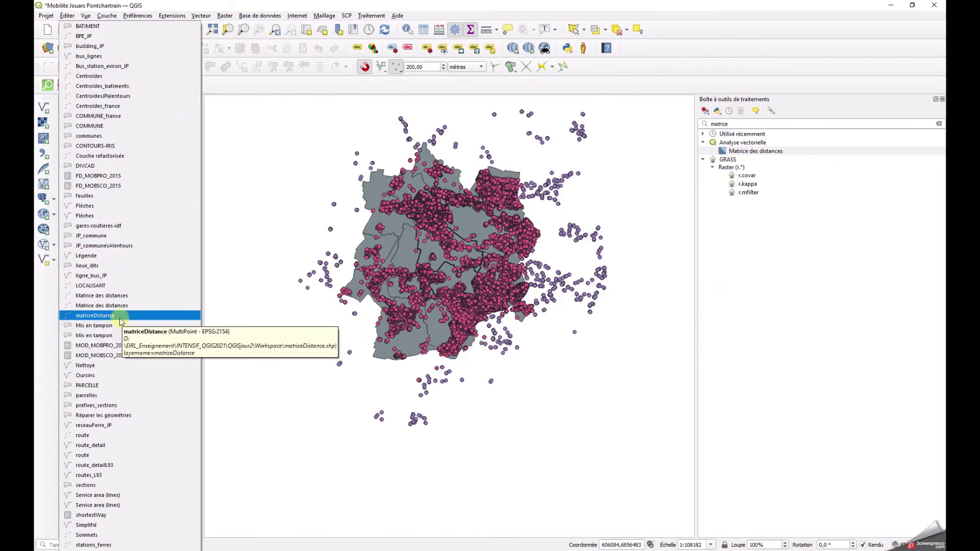
left_click(211, 261)
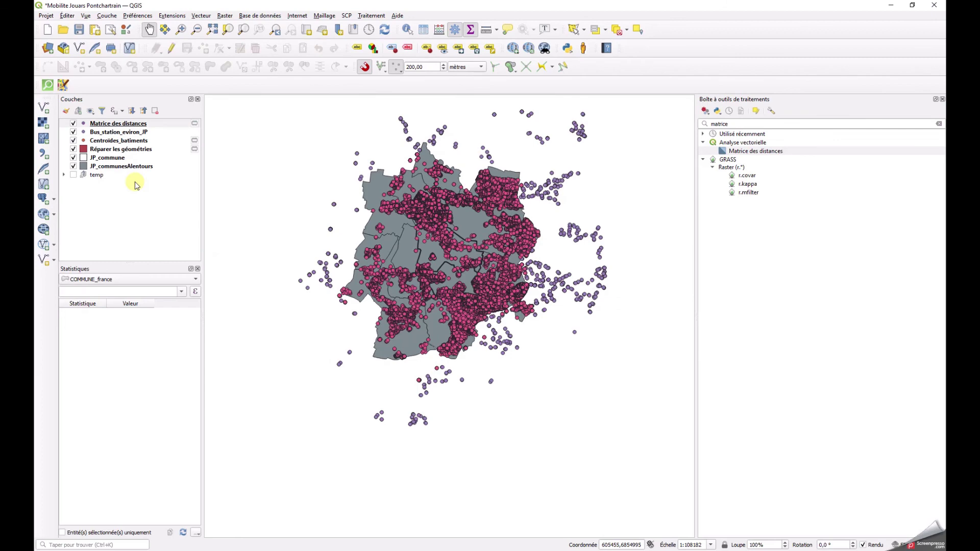
Rename the Matrice des distances layer as Matrice des distances_tuto in its layer properties
right_click(138, 124)
left_click(186, 330)
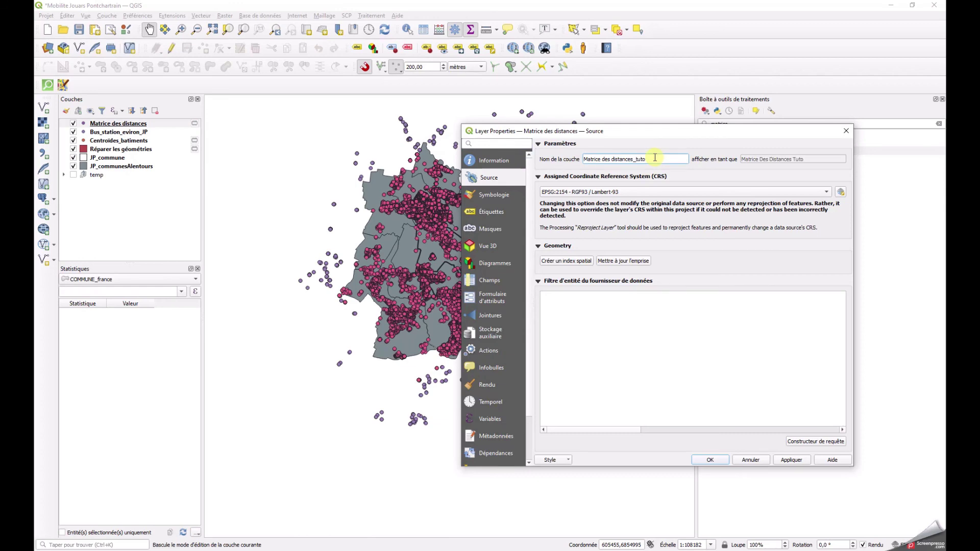
left_click(792, 460)
left_click(701, 461)
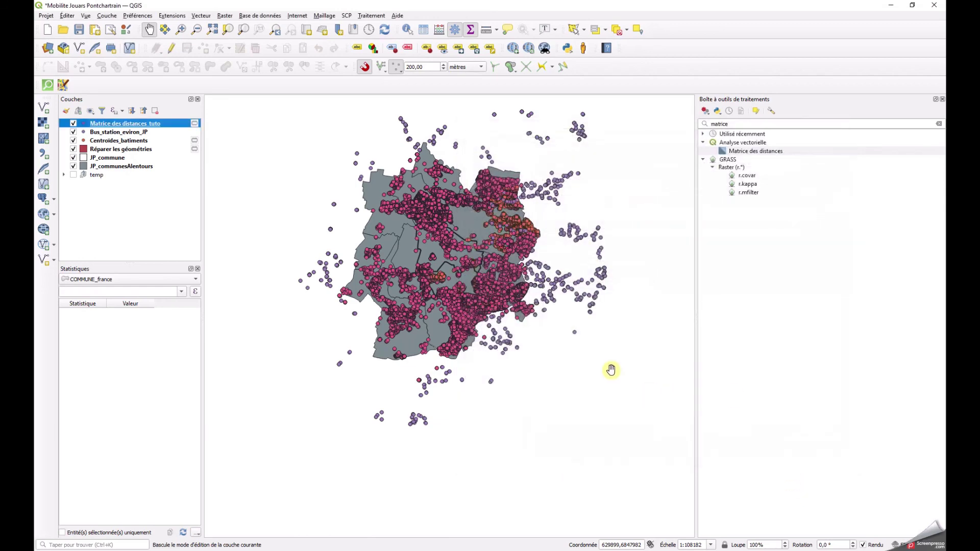
Show the summary statistics of the Distance field for the Matrice des distances_tuto layer
left_click(189, 279)
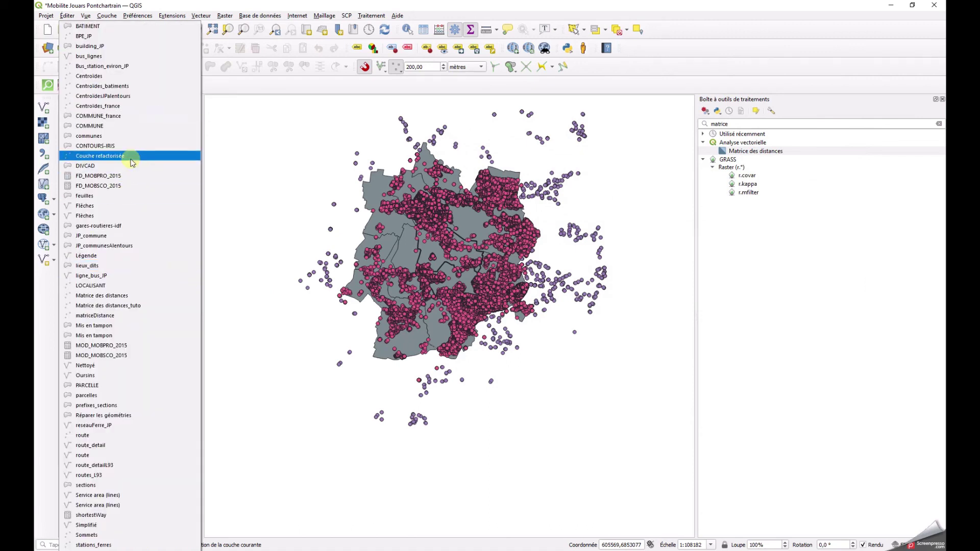
left_click(125, 306)
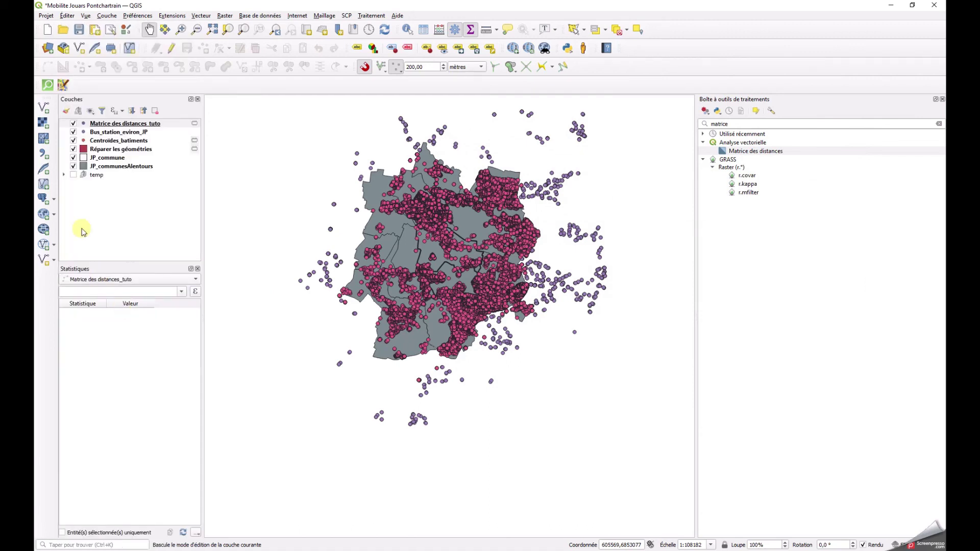
left_click(180, 294)
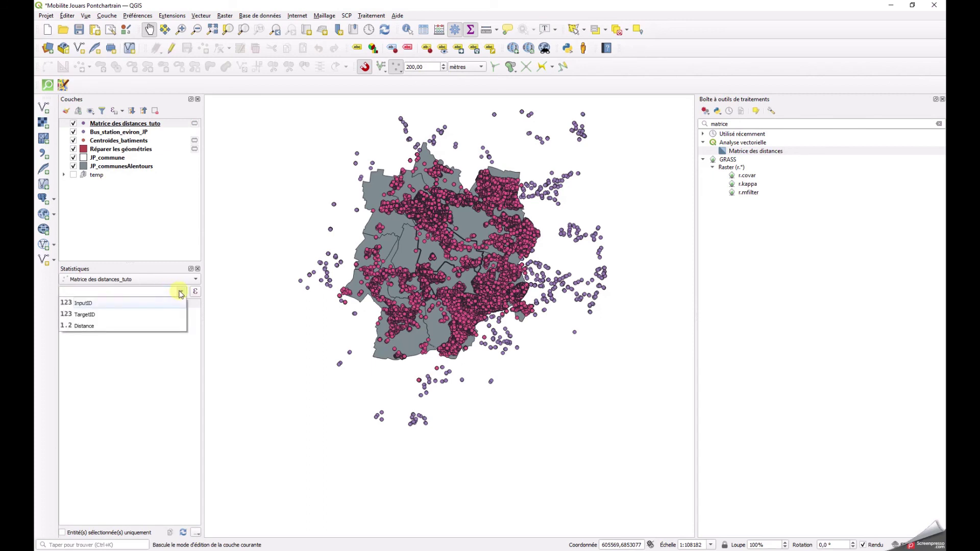
left_click(111, 331)
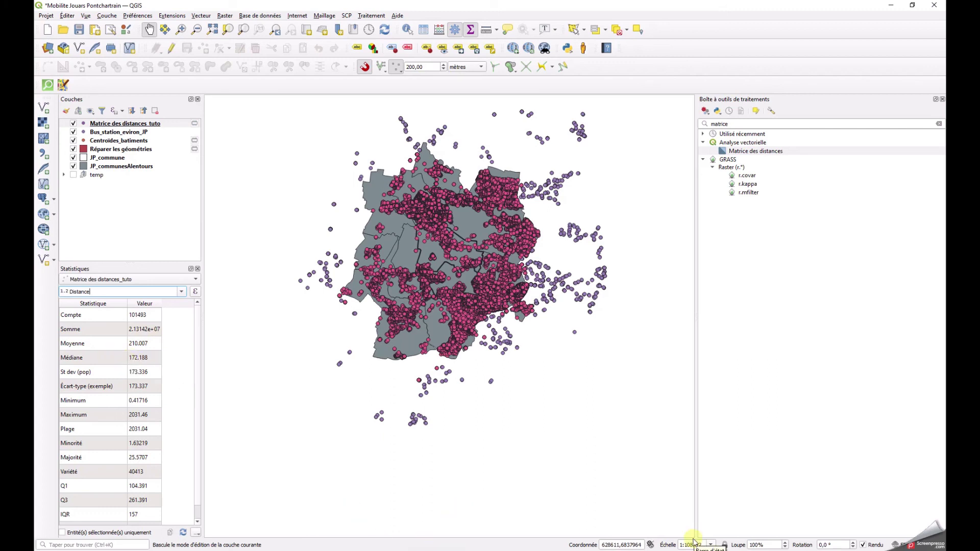
left_click(847, 550)
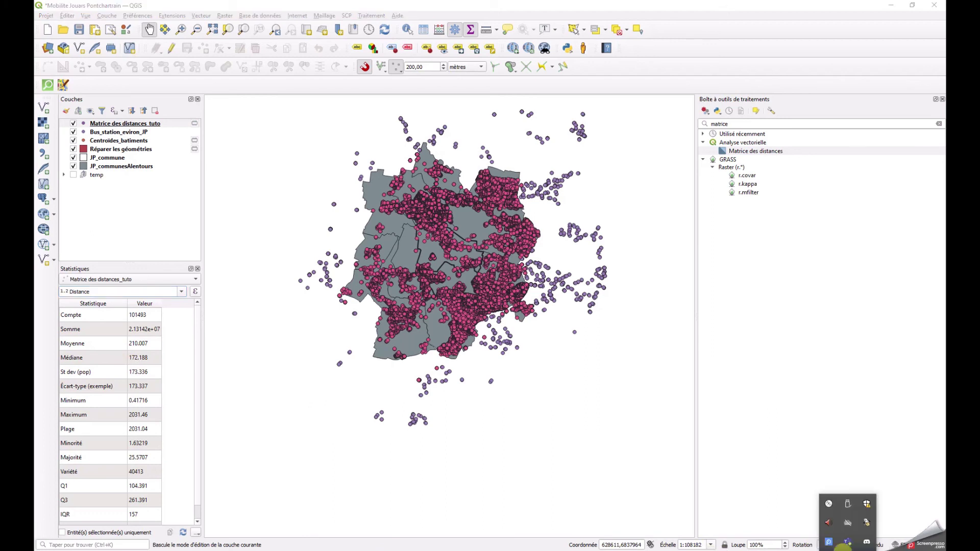